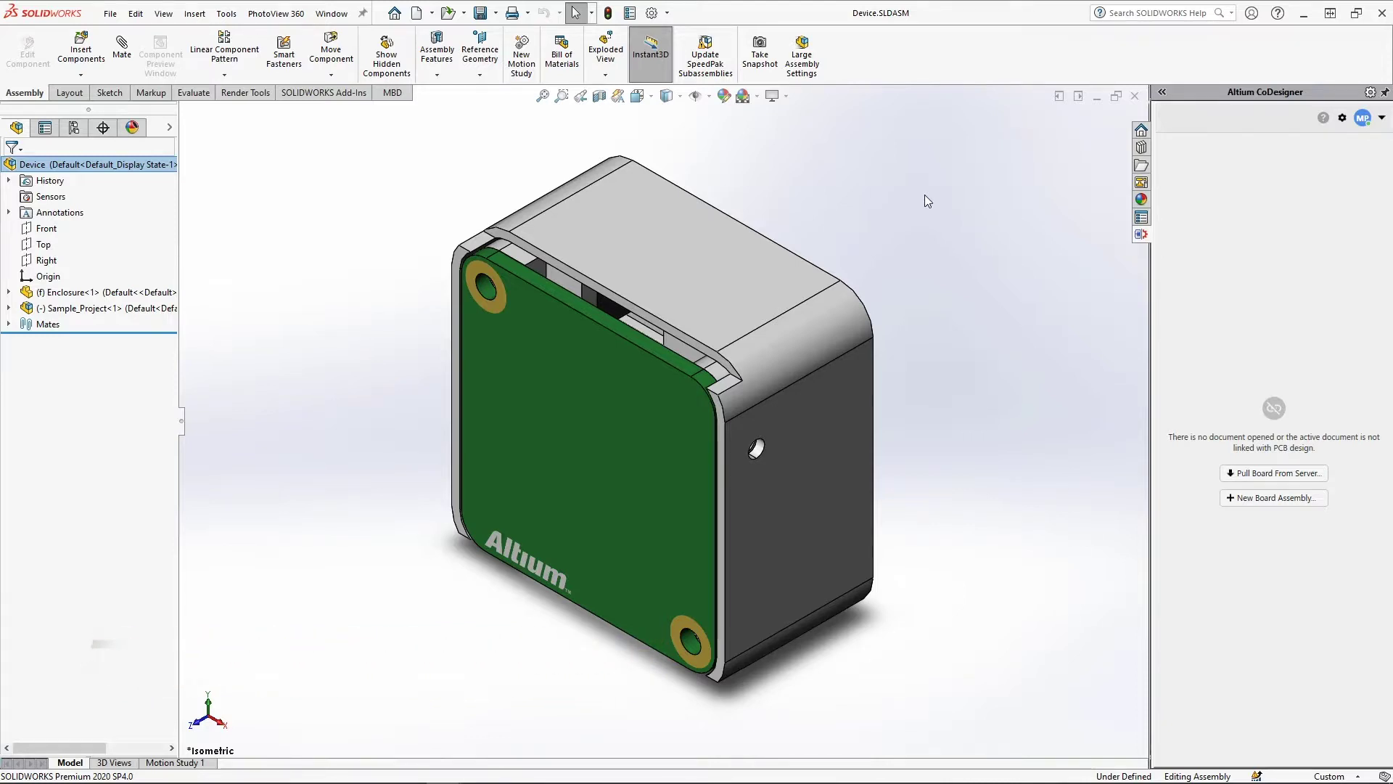
- Examine the Coincident1 and Distance1 mates that position the board inside the enclosure, looking closely at the side gap
left_click(9, 325)
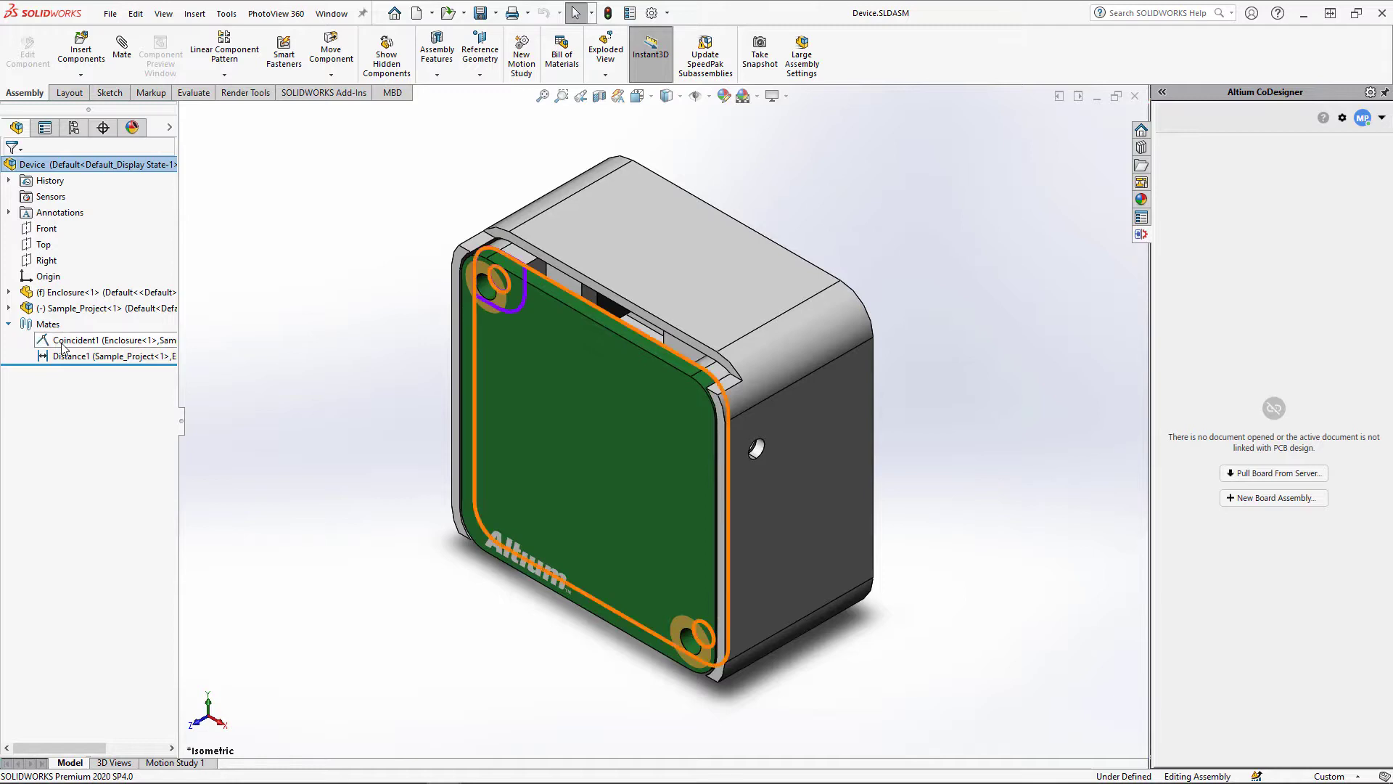
left_click(65, 340)
middle_click_drag(395, 336, 423, 233)
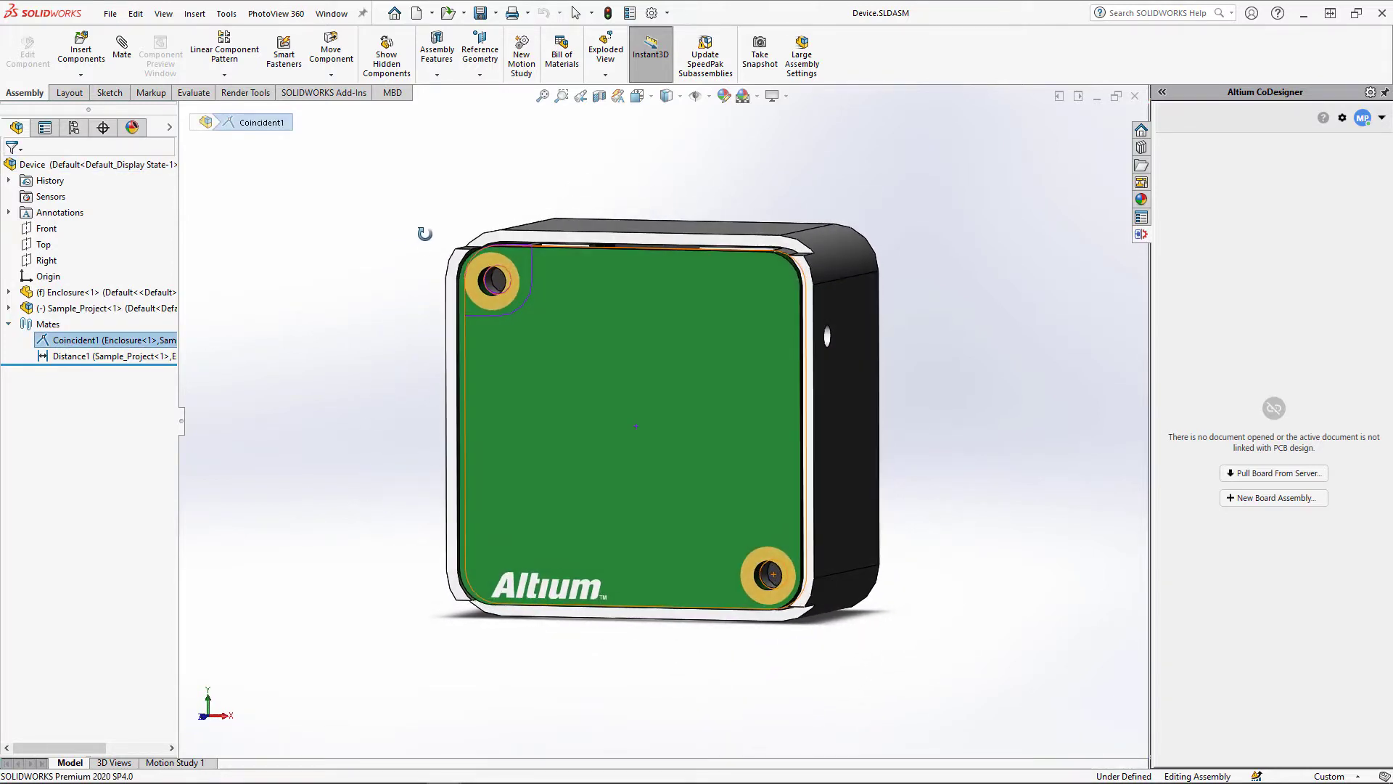
left_click(161, 360)
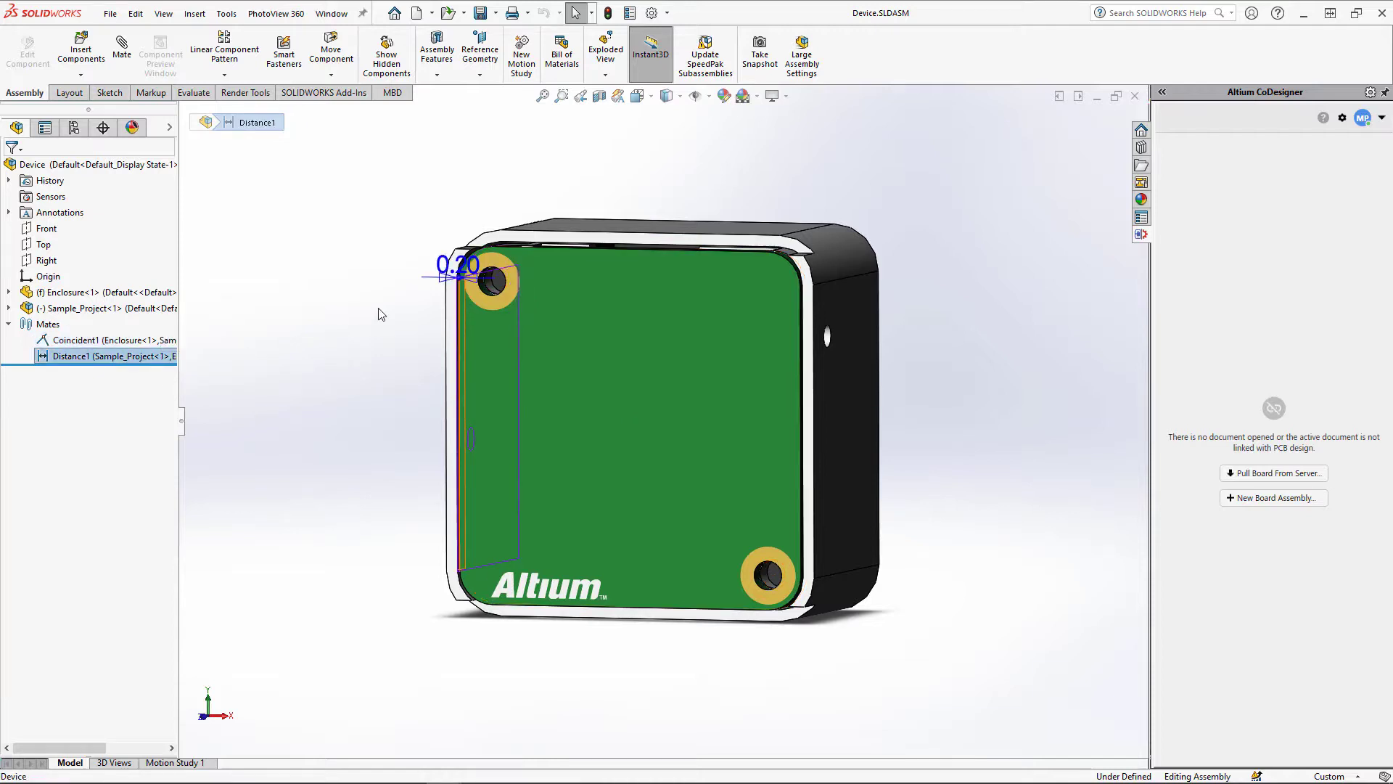
scroll(476, 298, "down", 8)
mouse_move(409, 395)
middle_mouse_down()
mouse_move(442, 392)
mouse_move(435, 403)
mouse_move(423, 389)
middle_mouse_up()
key("Escape")
- From the front, open the sketch of the Board feature in Sample_Project_BOARD to review the outline dimensions, and close it again
key("ctrl+1")
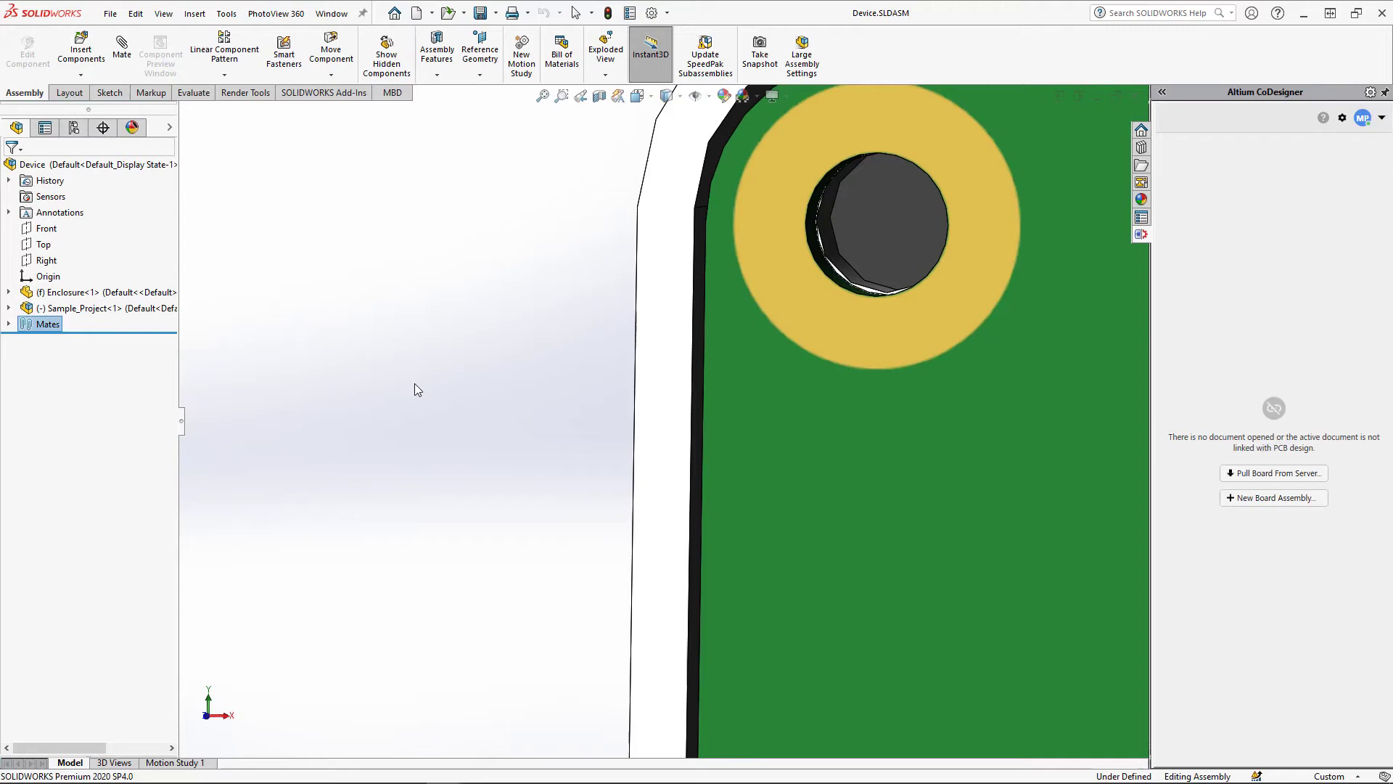
left_click(8, 307)
left_click(24, 451)
left_click(80, 612)
left_click(109, 591)
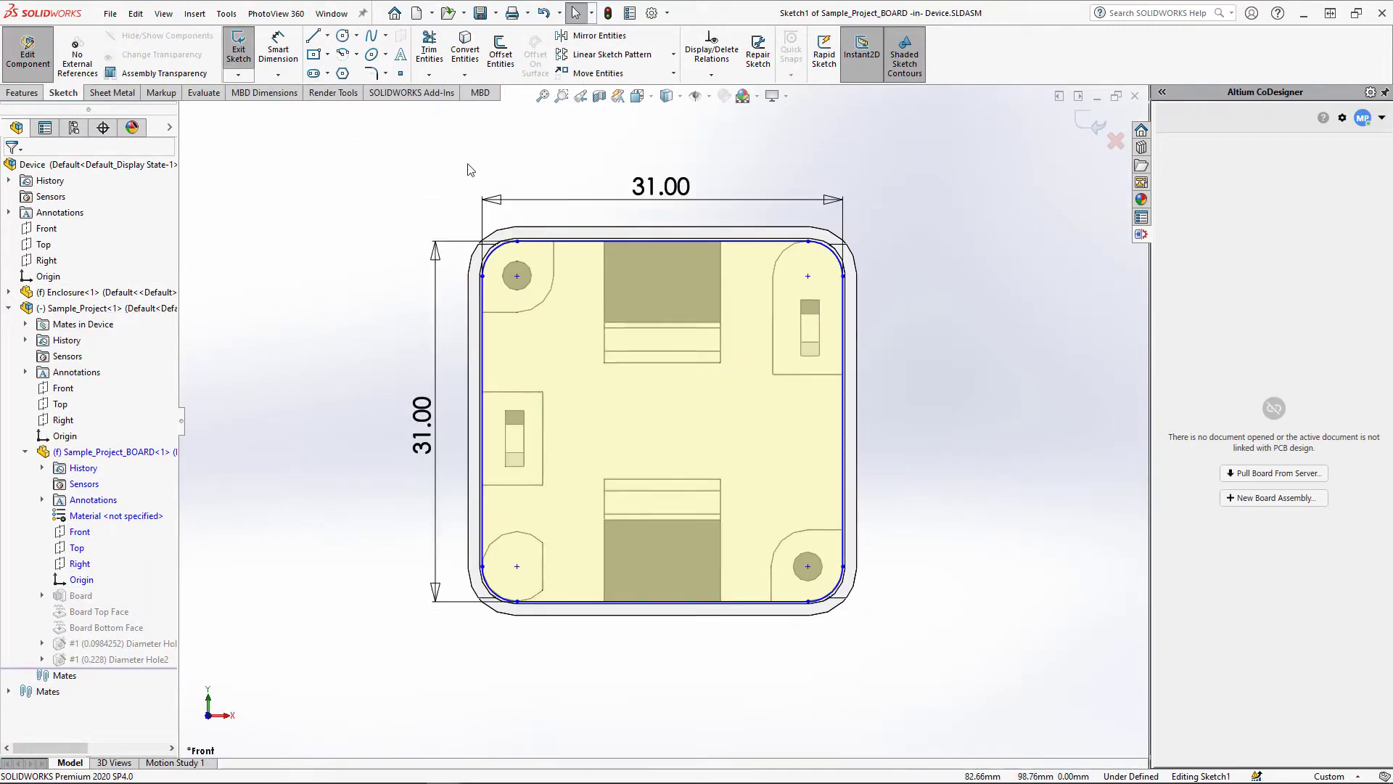
left_click(238, 50)
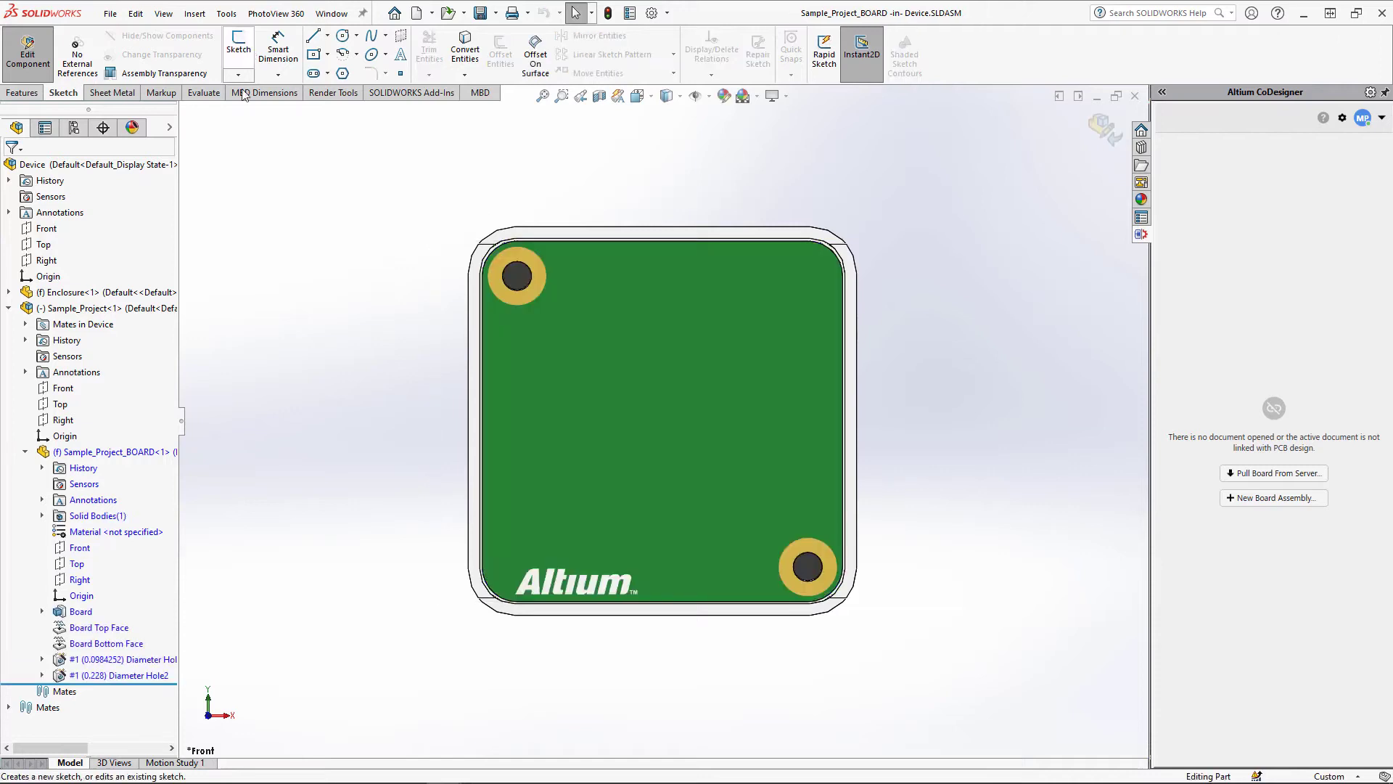
- Review the position dimensions of the #1 (0.0984252) Diameter Hole1 feature, and return to the Device assembly
left_click(116, 659)
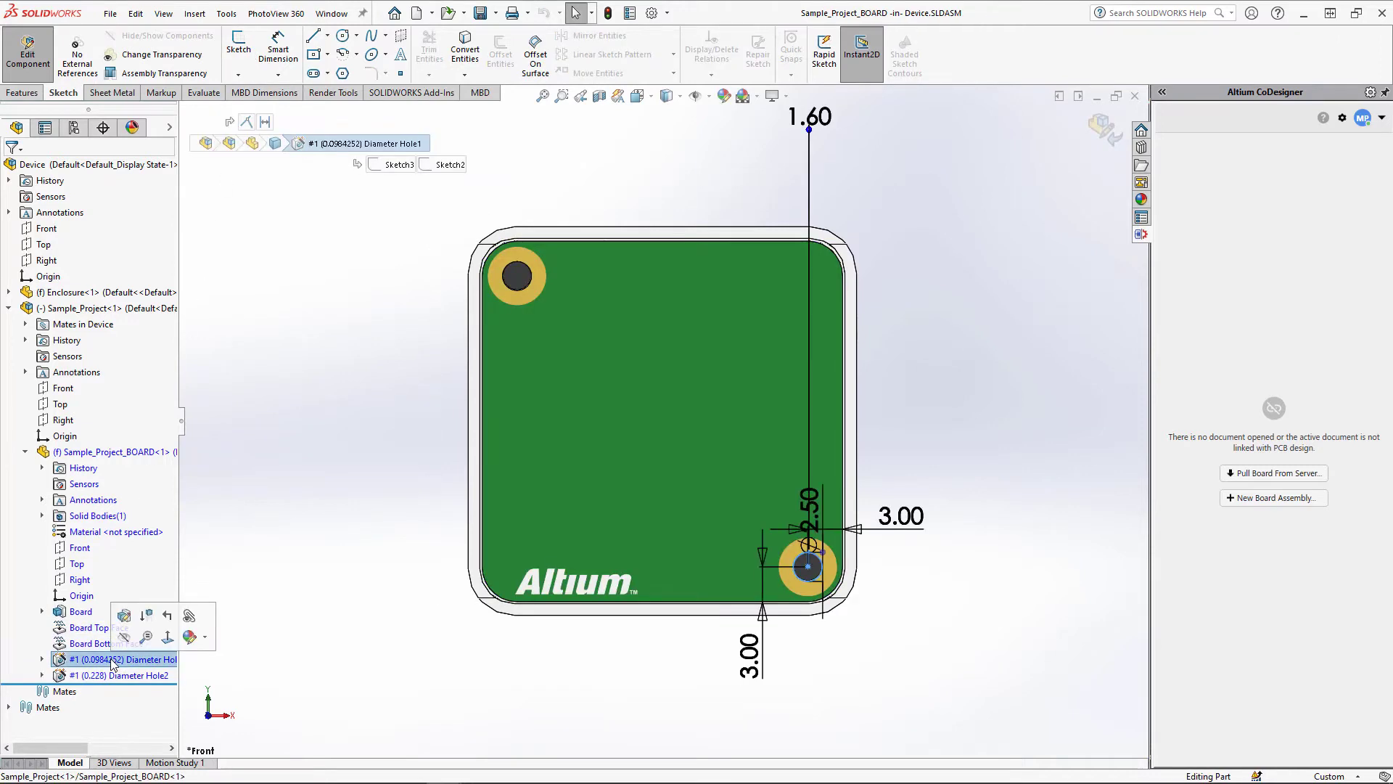
left_click(123, 616)
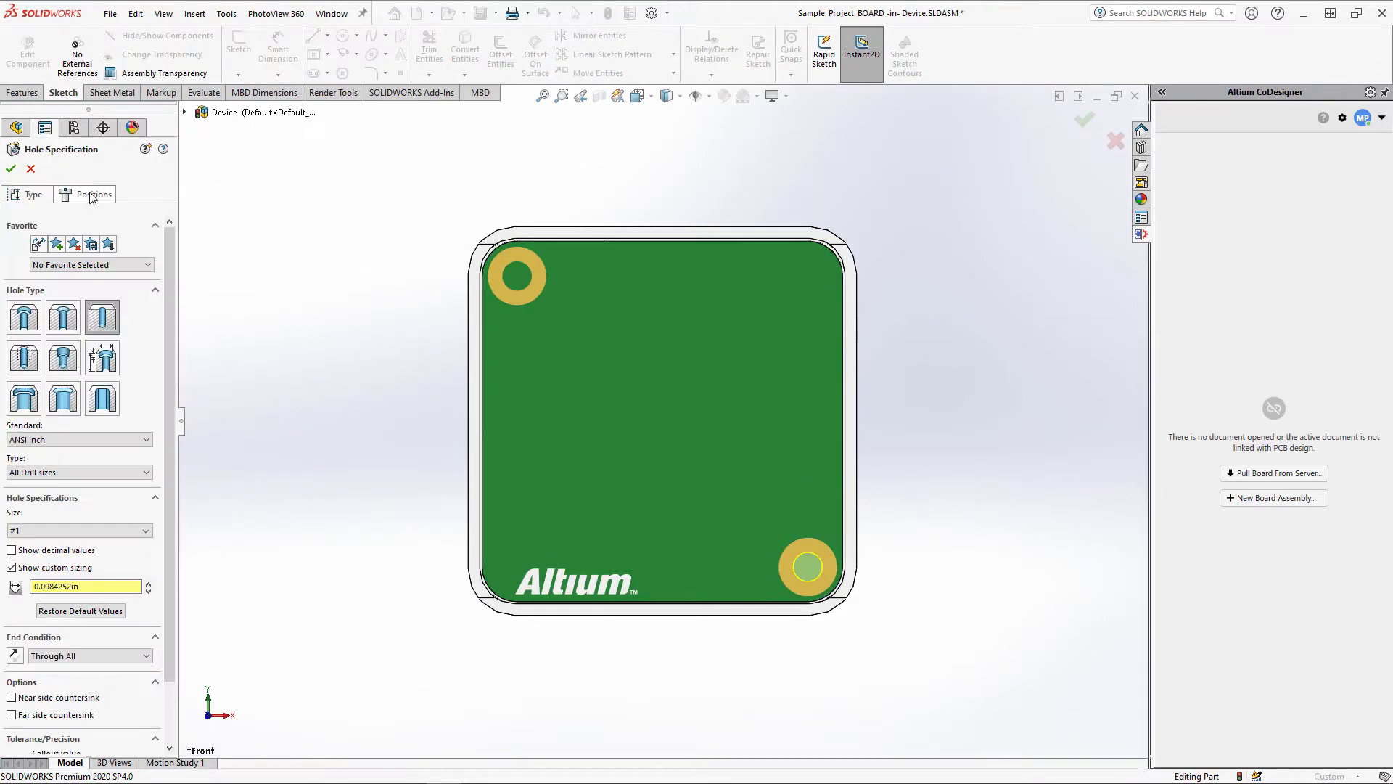
left_click(92, 196)
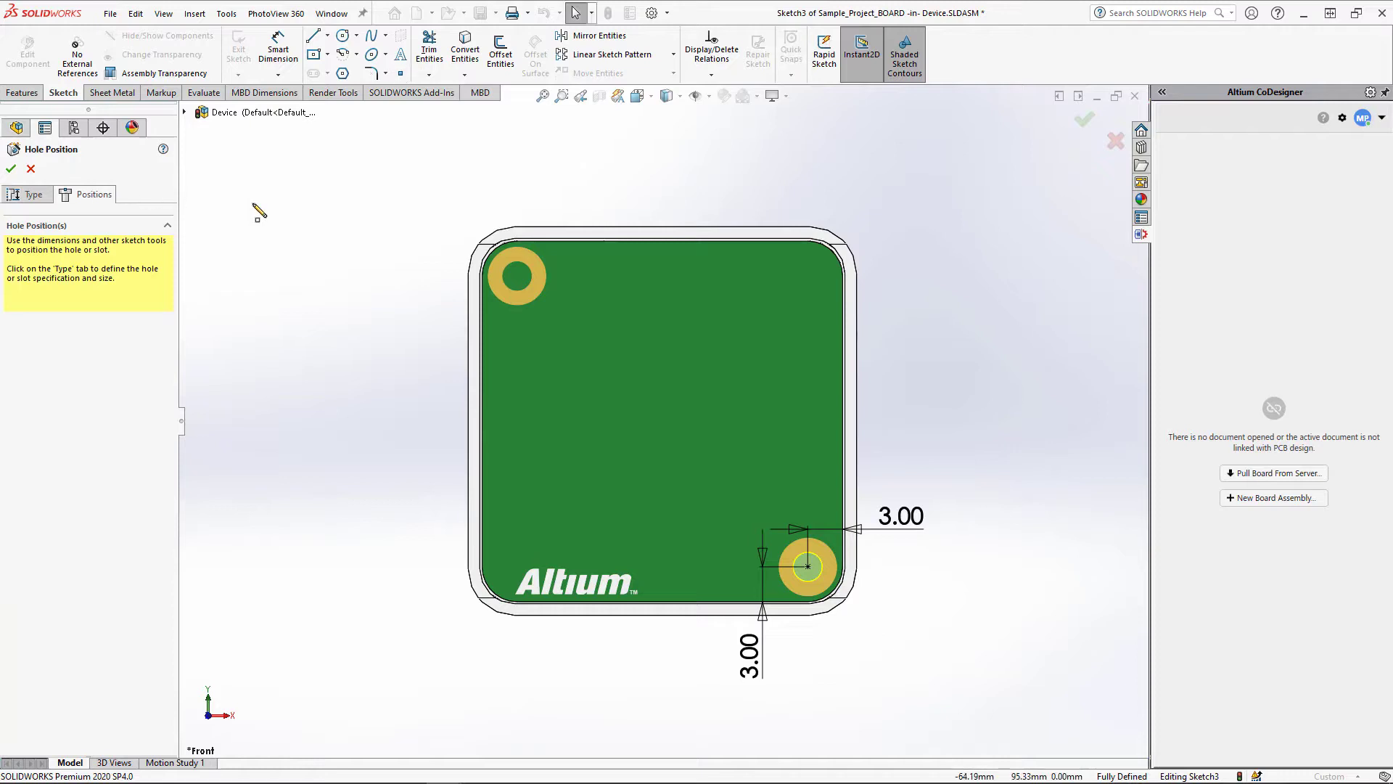
left_click(9, 169)
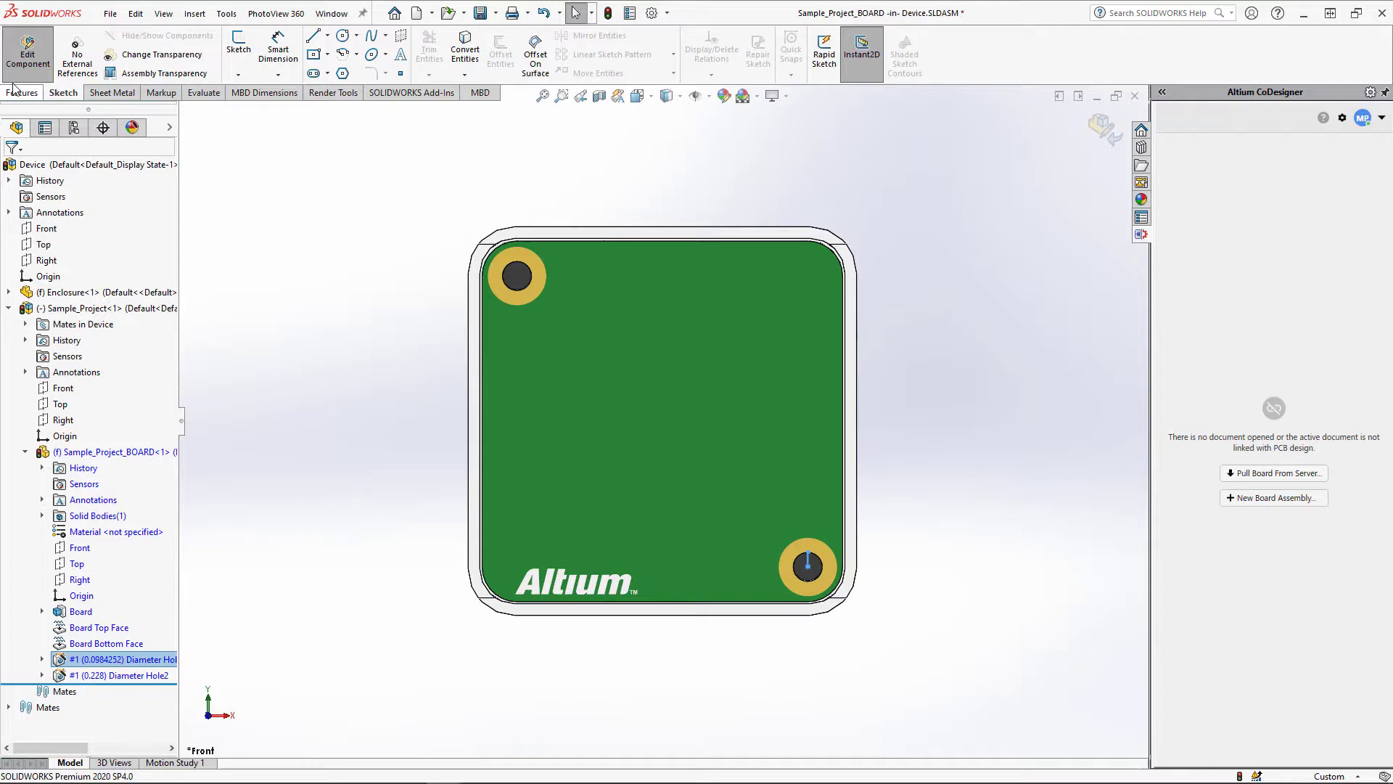
left_click(31, 77)
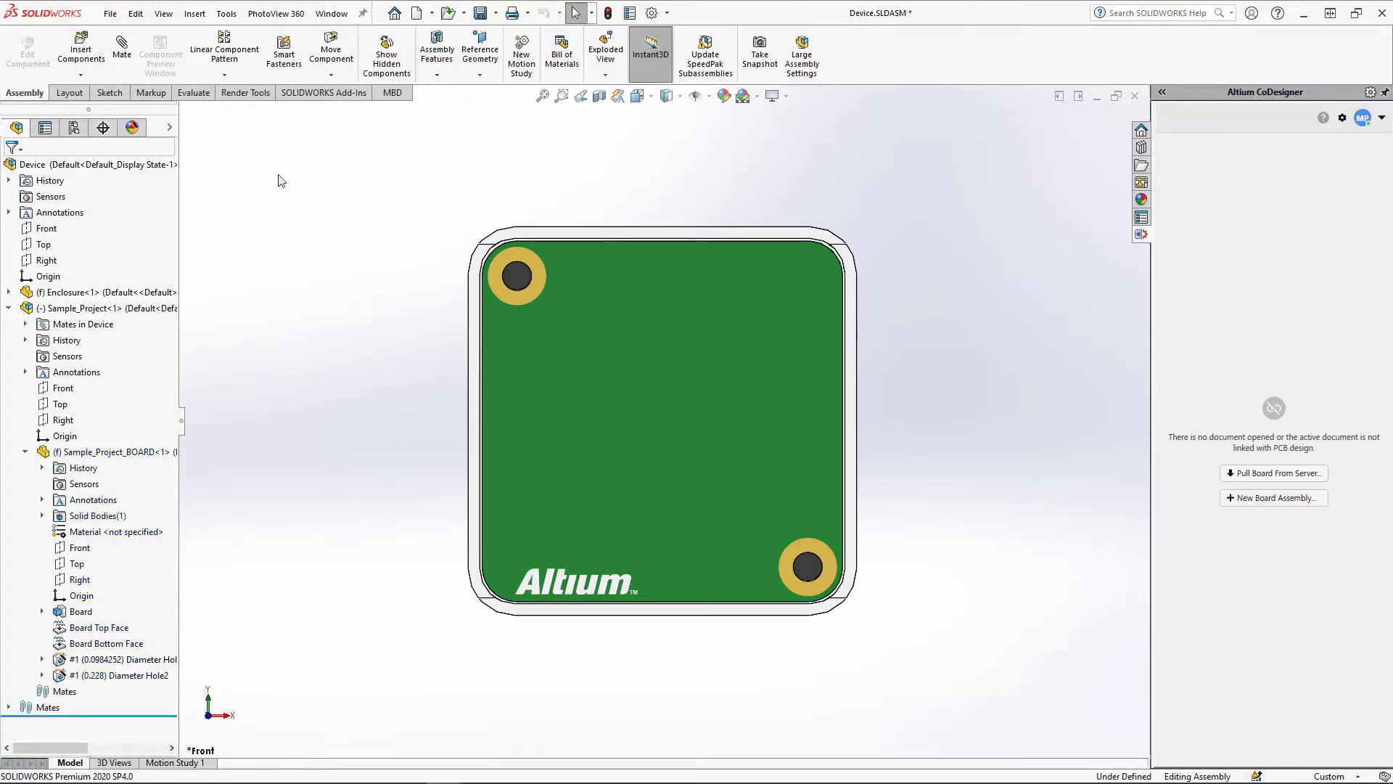
- Switch to Altium Designer and modify the board shape with a trapezoidal notch about 2.7 mm deep in the upper edge, viewing it in 3D
left_click(1305, 14)
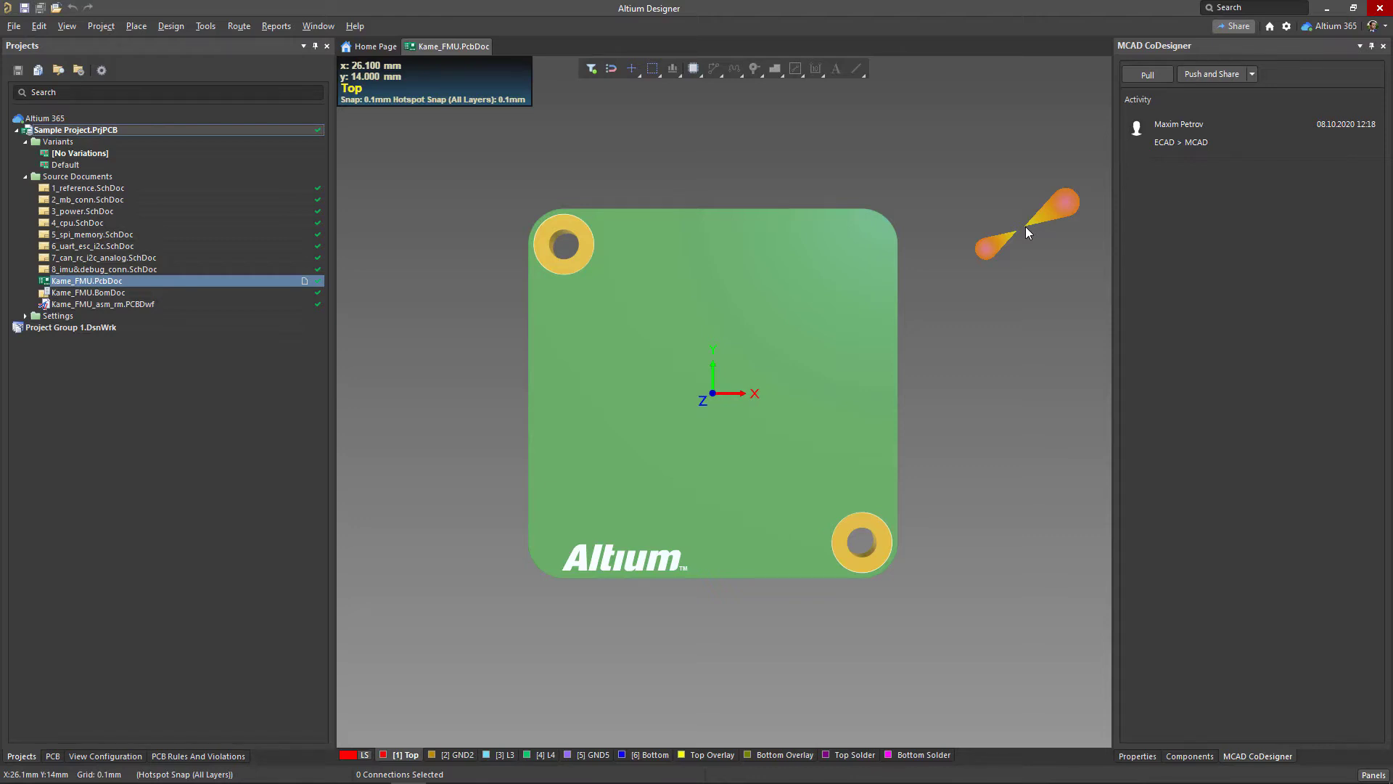
key("2")
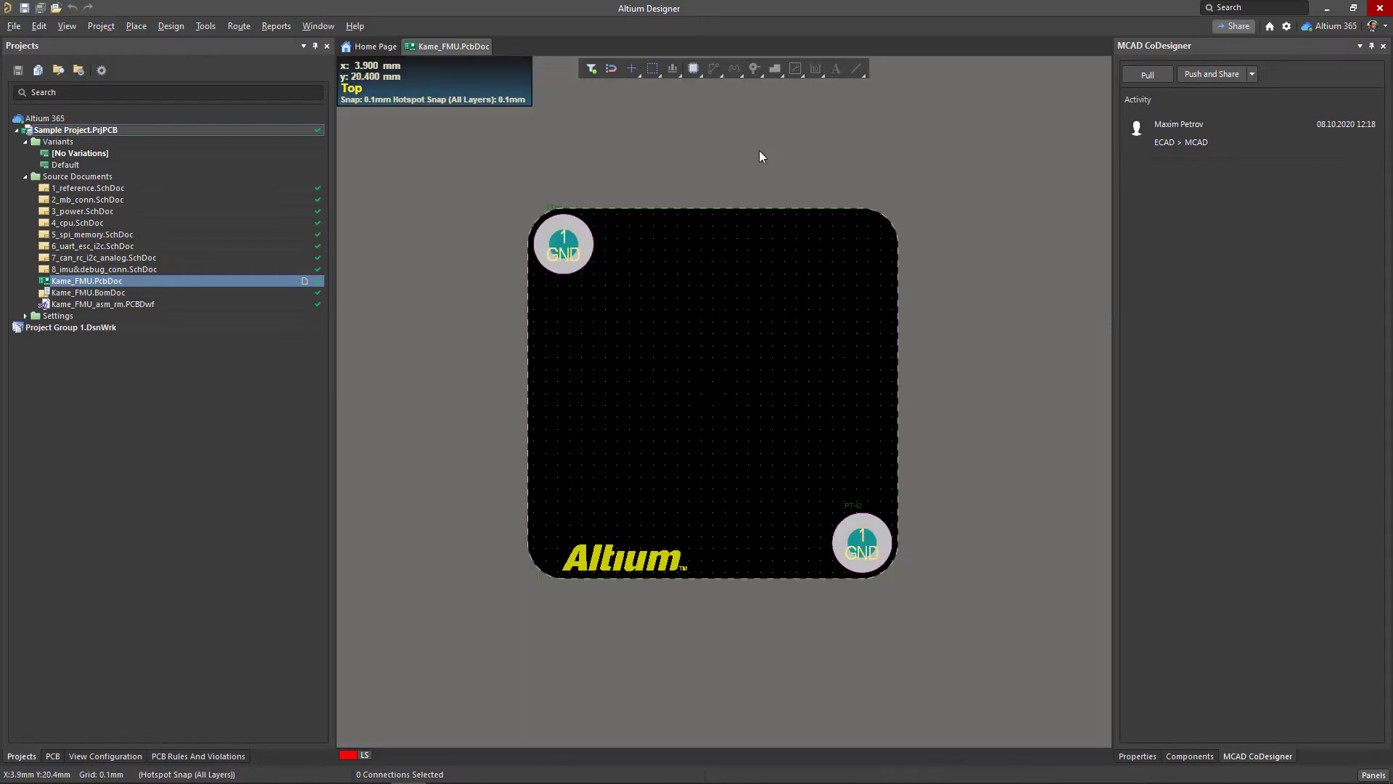
key("1")
left_click(171, 26)
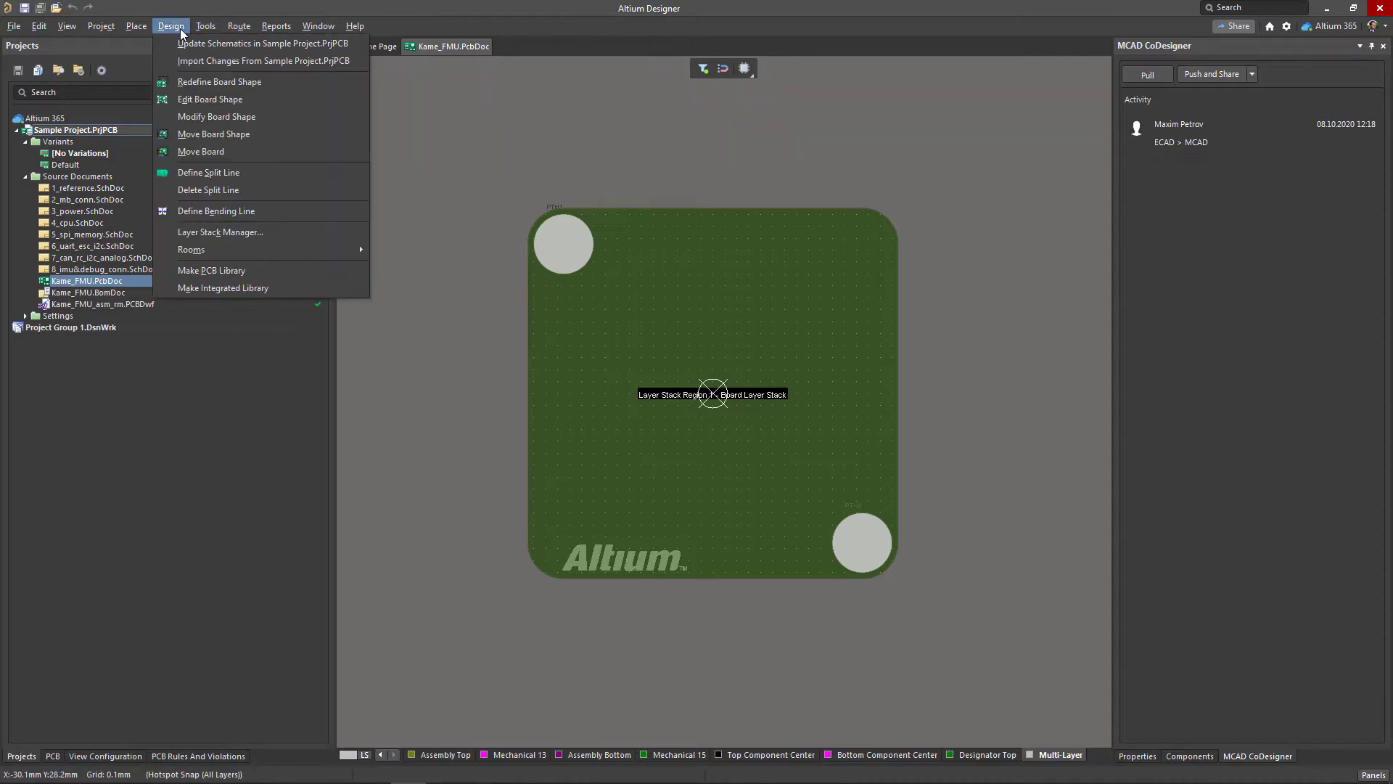
left_click(216, 116)
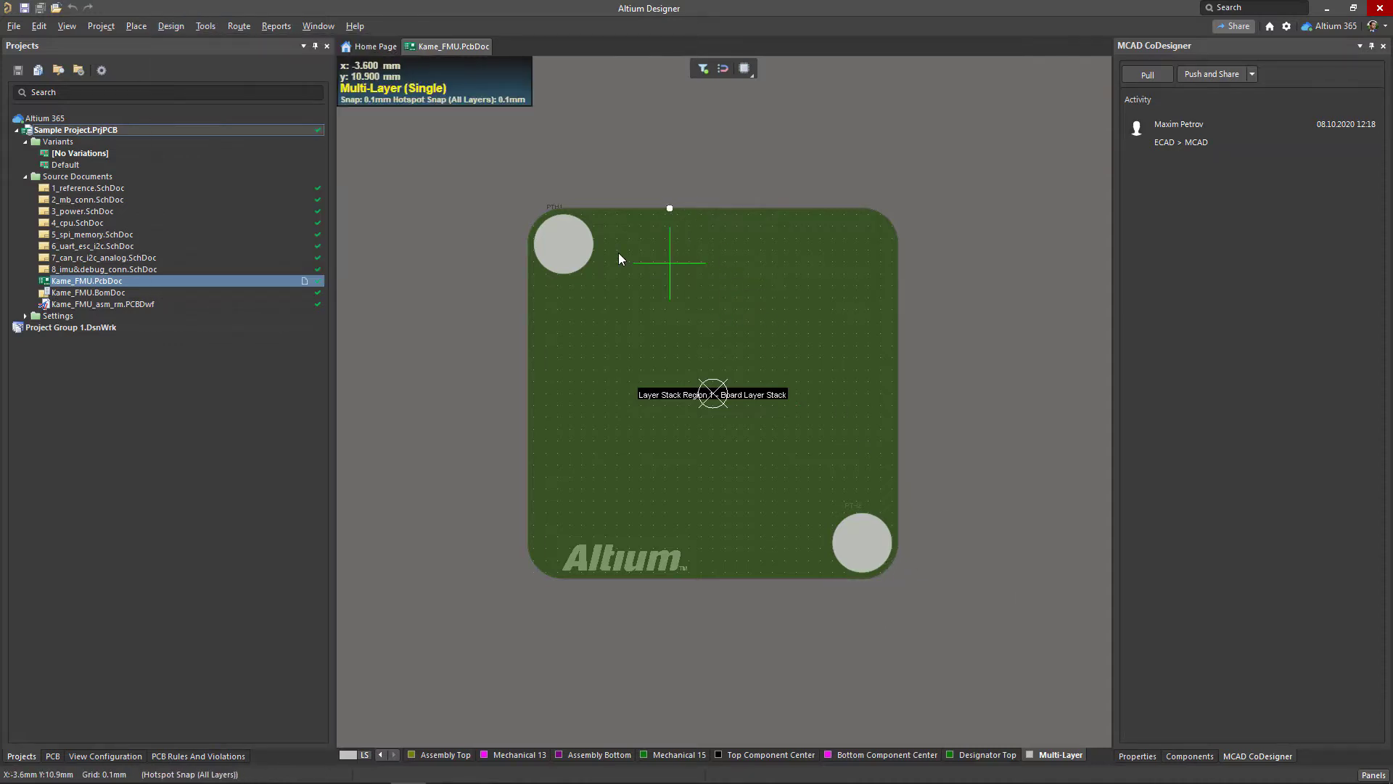
left_click(635, 209)
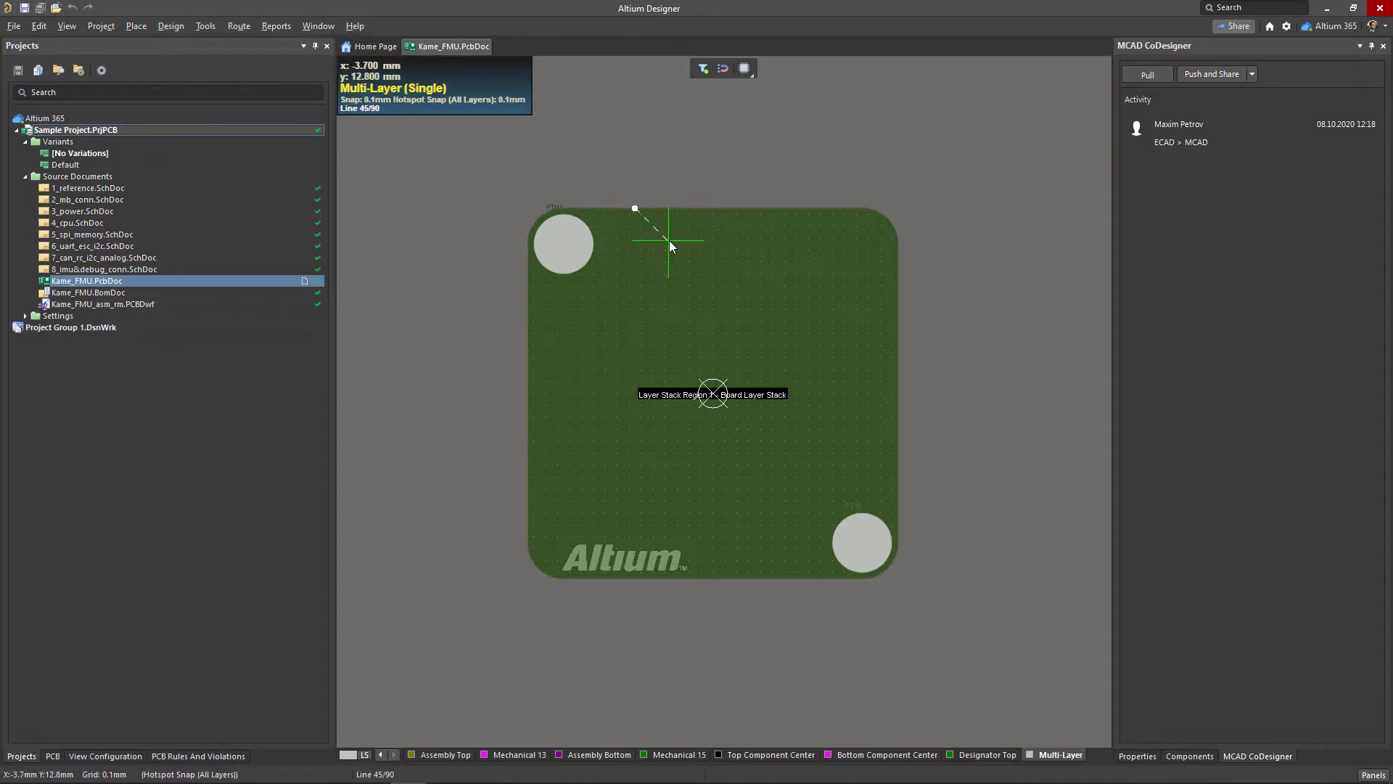
left_click(785, 239)
left_click(812, 209)
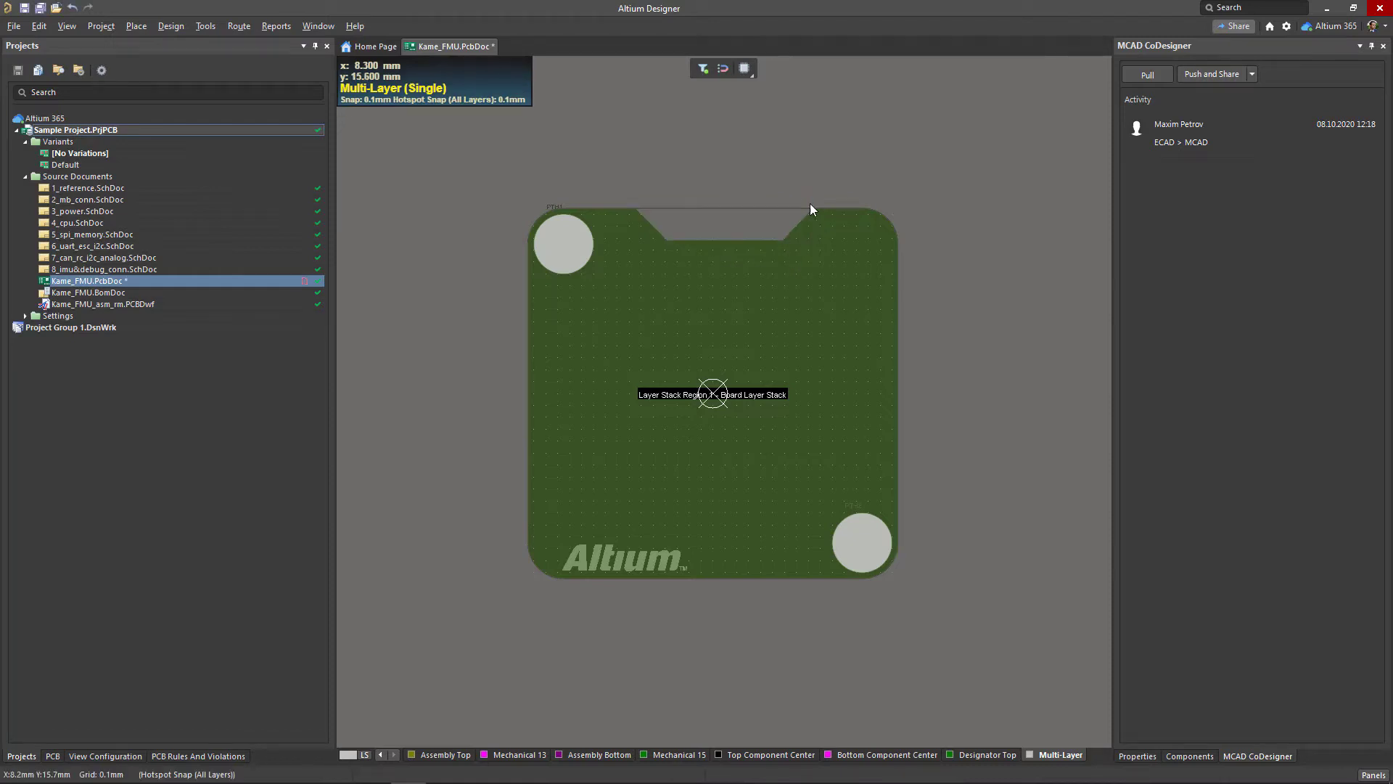
key("2")
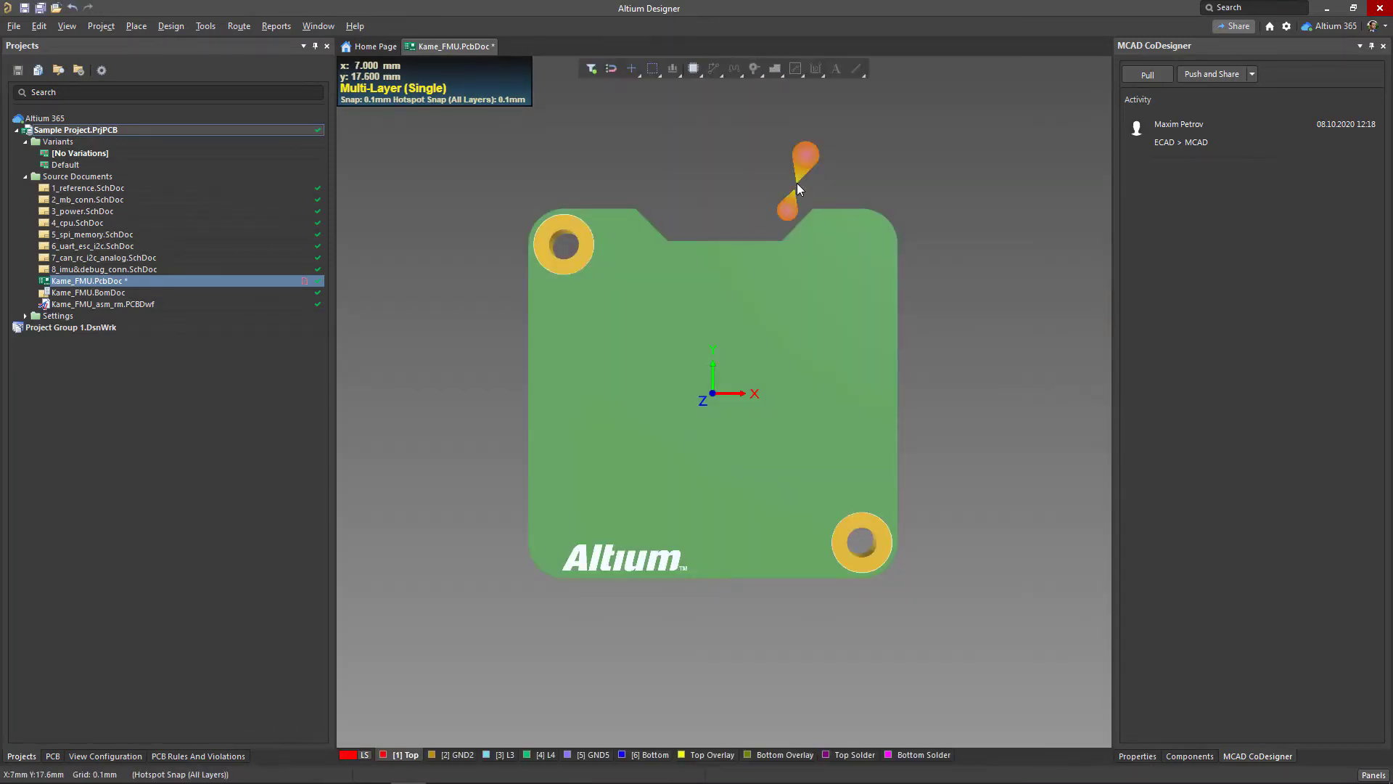
- Push the changed board to the server through MCAD CoDesigner with the comment "ECAD > MCAD"
left_click(1251, 74)
left_click(1225, 94)
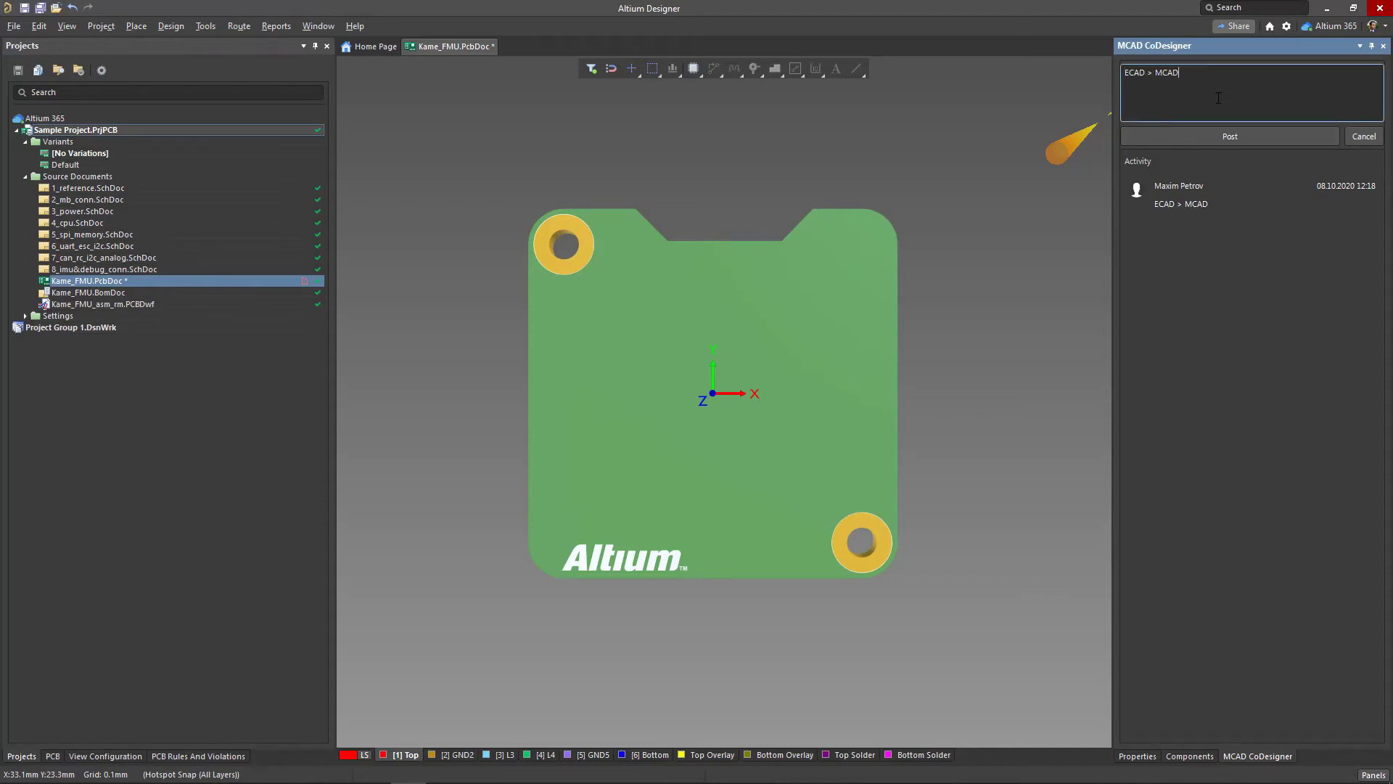
left_click(1209, 137)
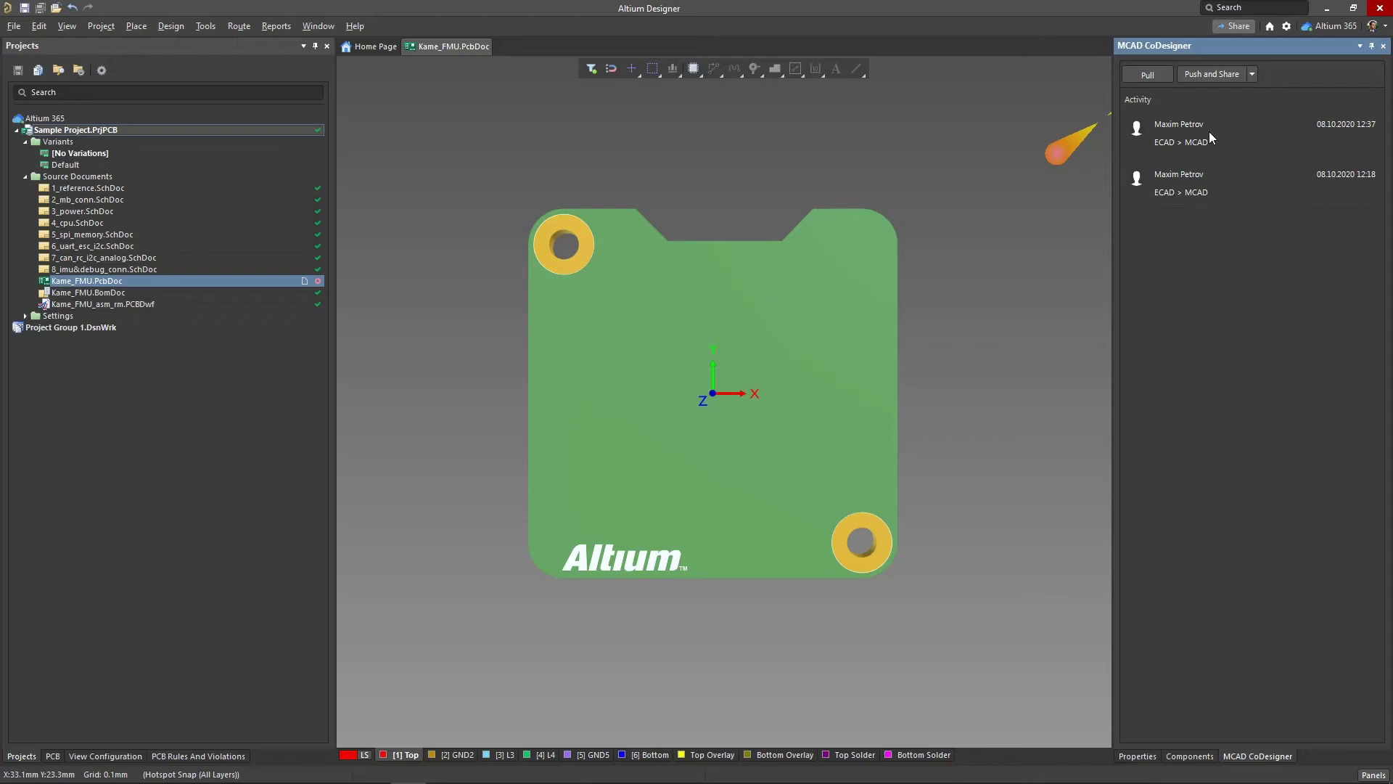
- Switch to SOLIDWORKS and apply the detected ECAD > MCAD changes to the Sample_Project board assembly
left_click(1327, 8)
left_click(1286, 231)
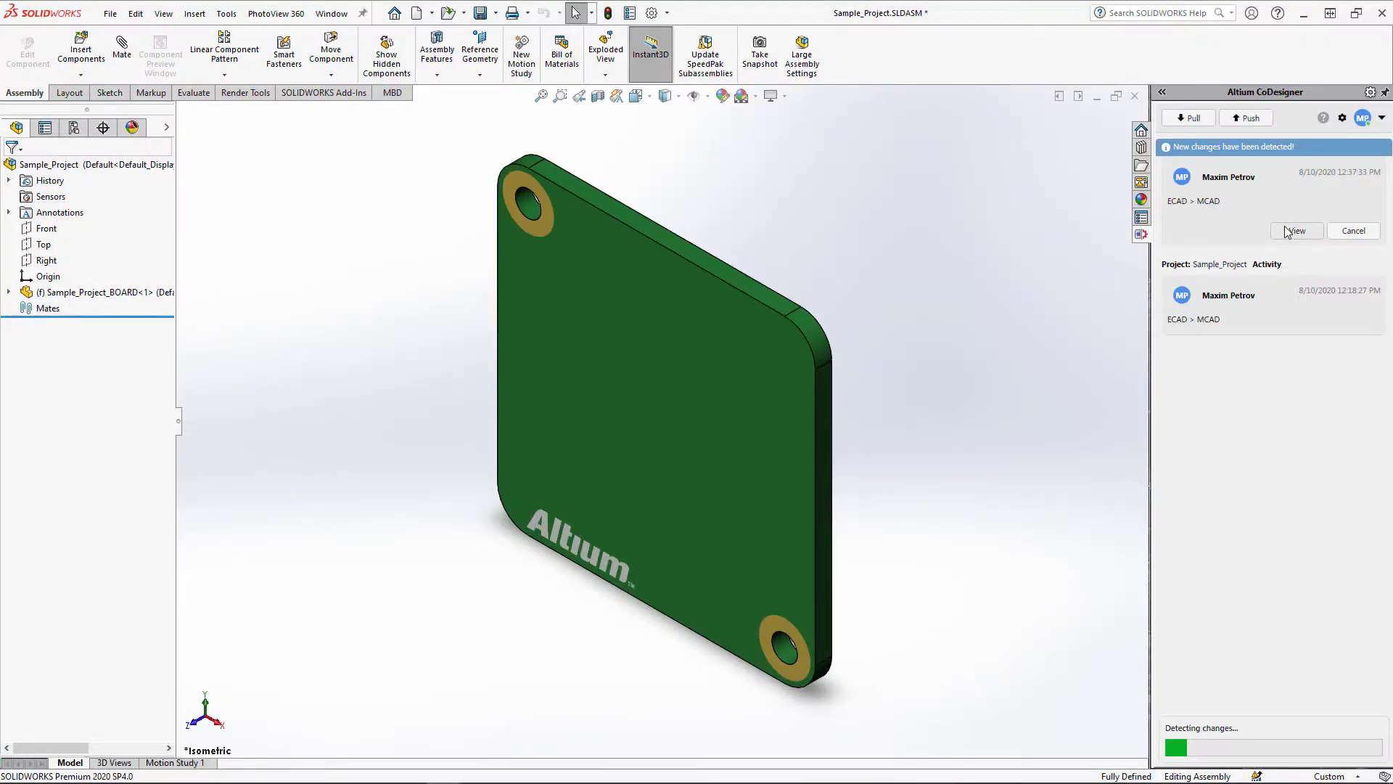
left_click(1286, 392)
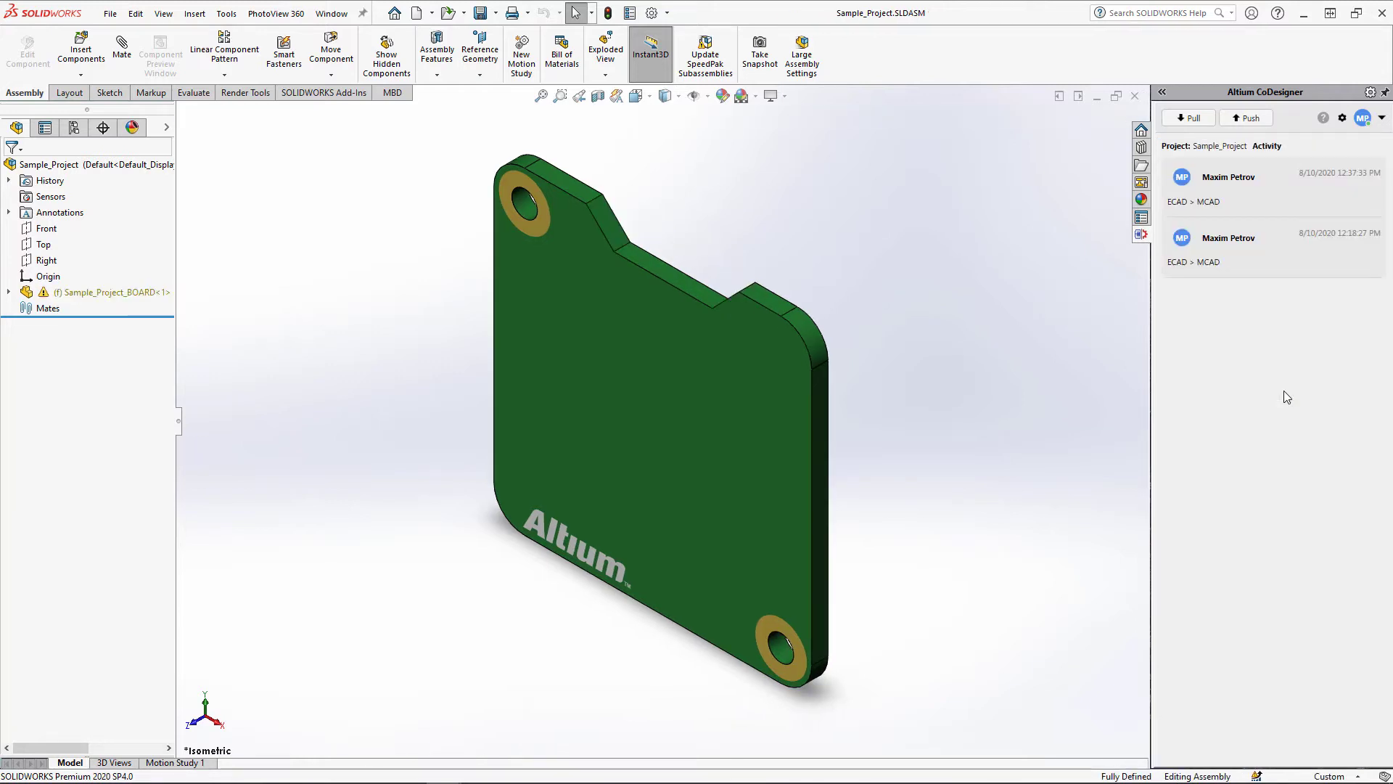
- Bring up the Device assembly and examine its Distance1 and Coincident1 mates after the board update
left_click(1096, 98)
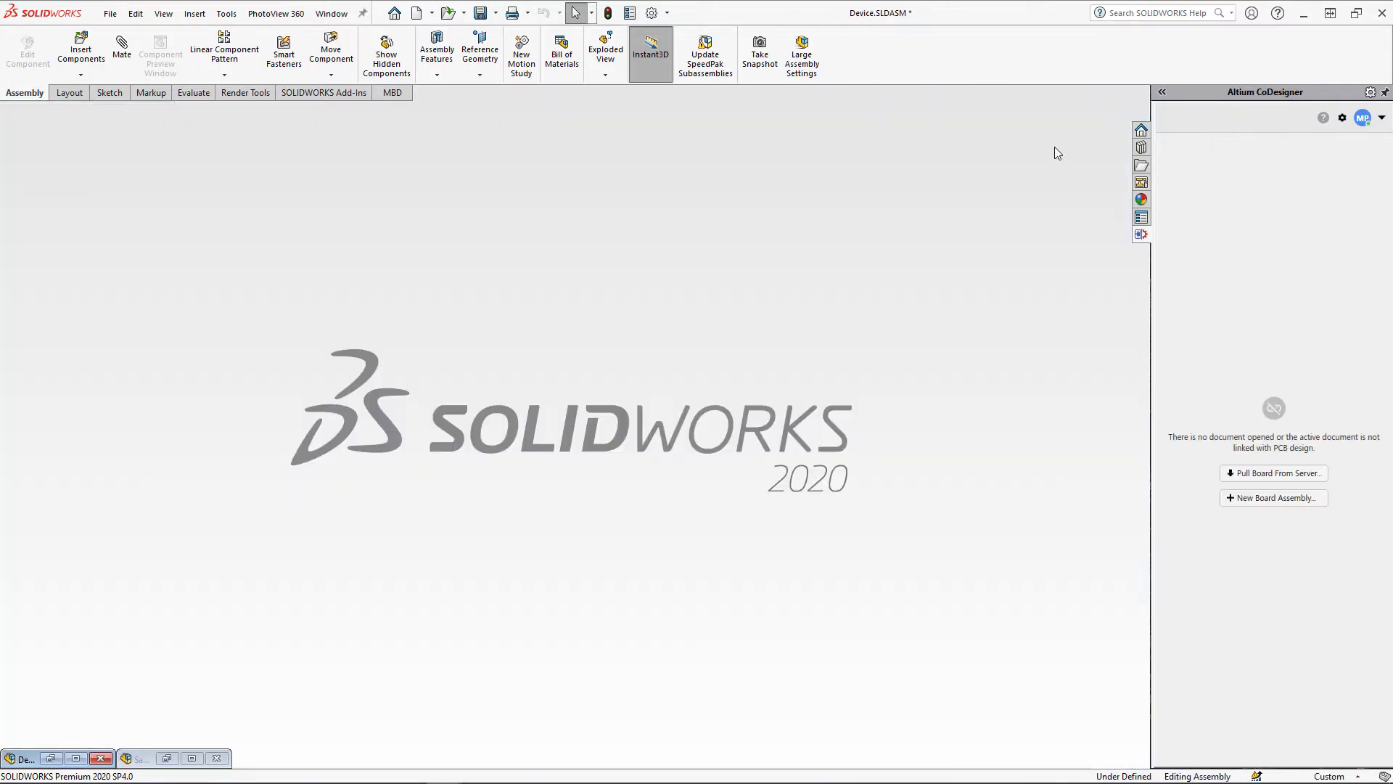
left_click(75, 759)
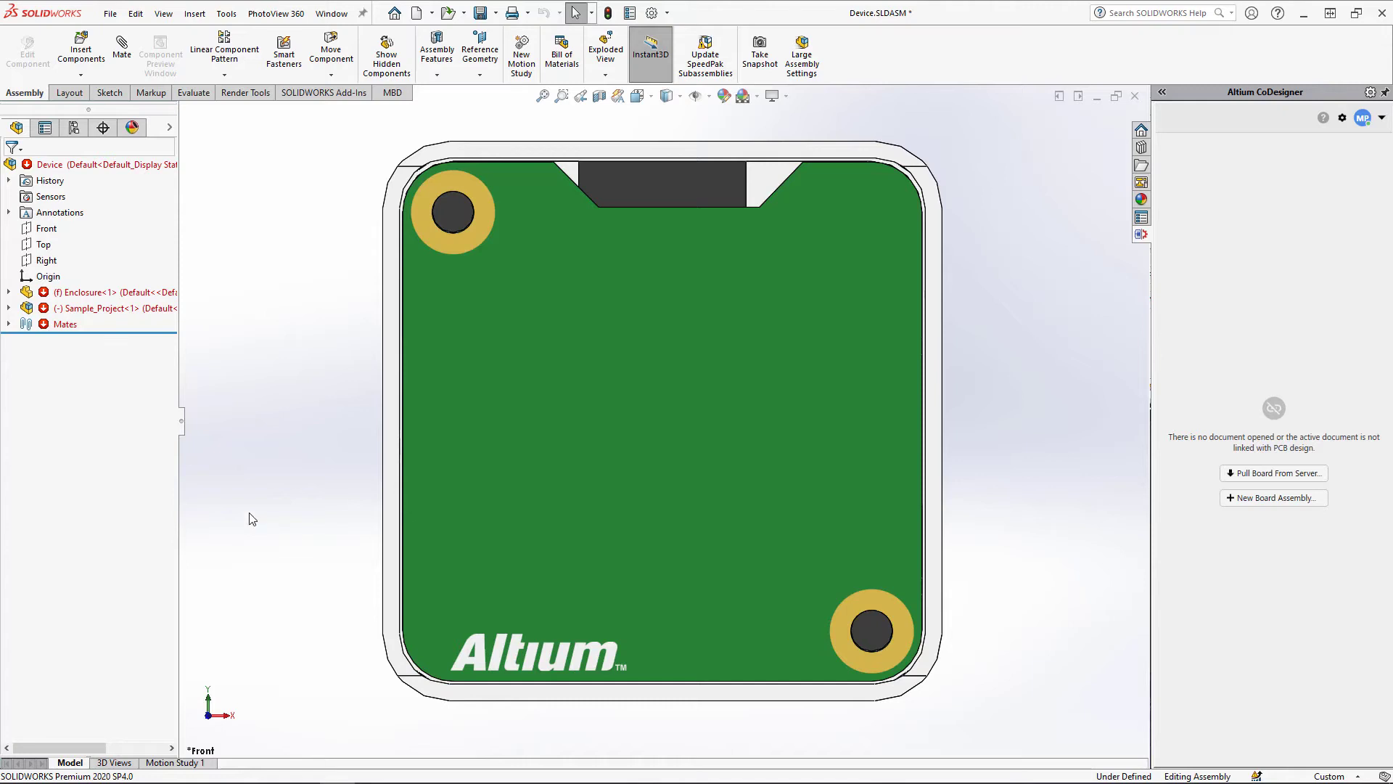
left_click(8, 324)
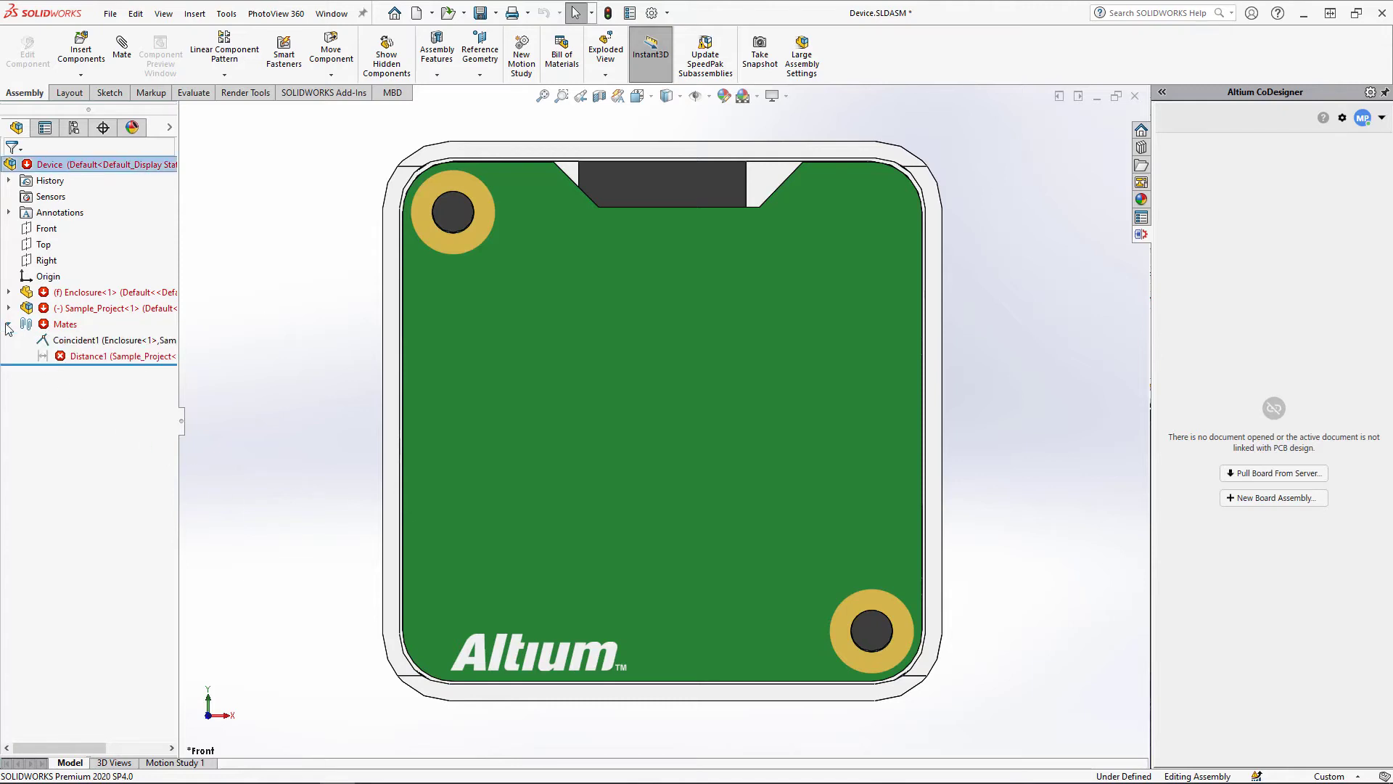
left_click(78, 357)
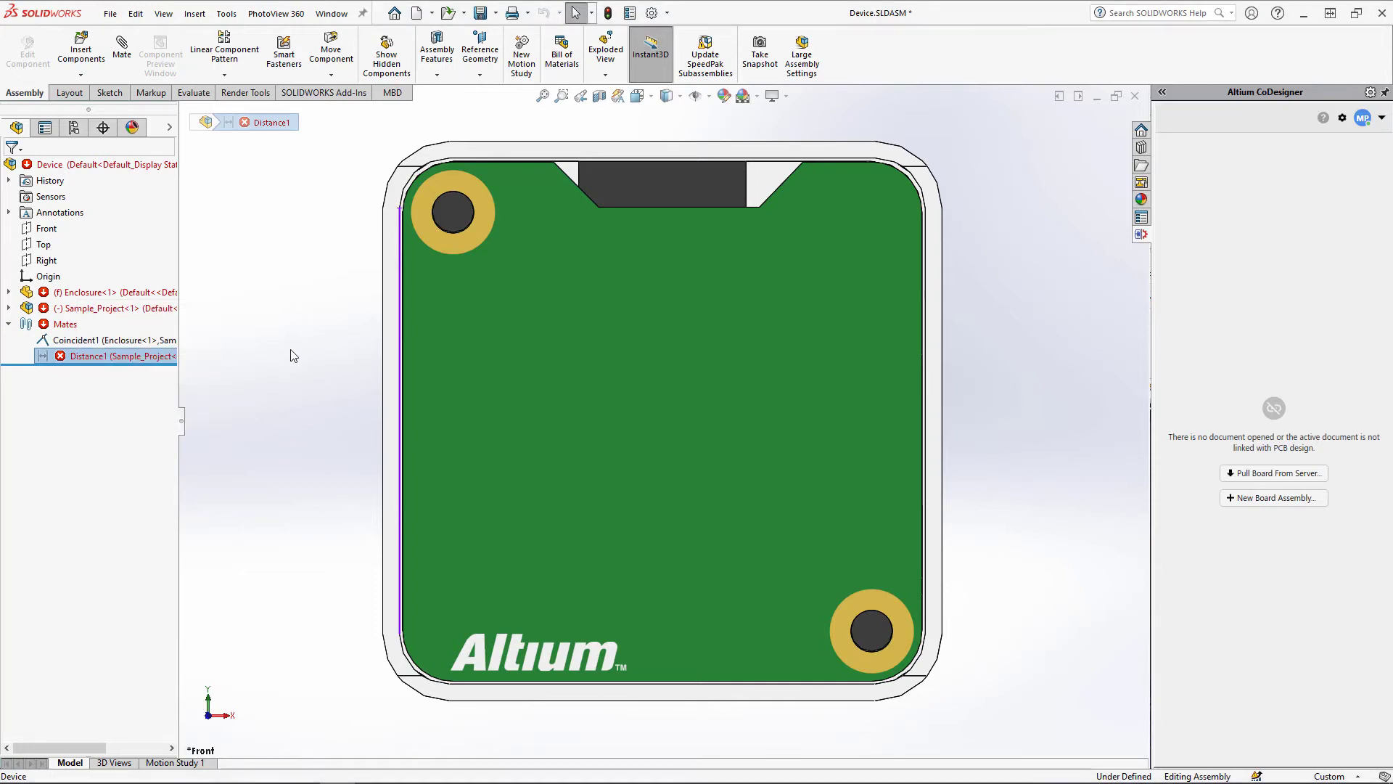
left_click(80, 339)
middle_click_drag(496, 428, 499, 269)
- Repair the Distance1 mate by replacing its missing reference with the board's side face next to the enclosure wall
left_click(102, 356)
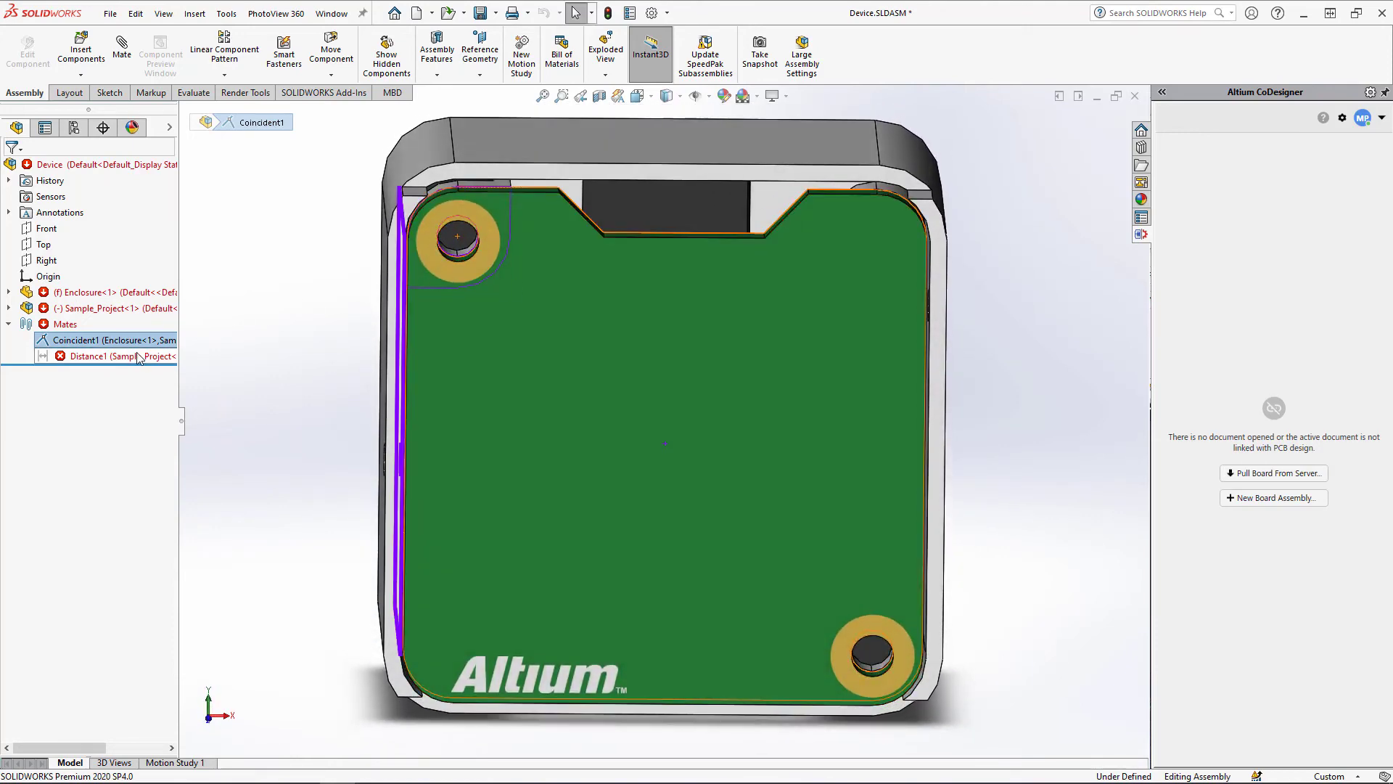
left_click(148, 312)
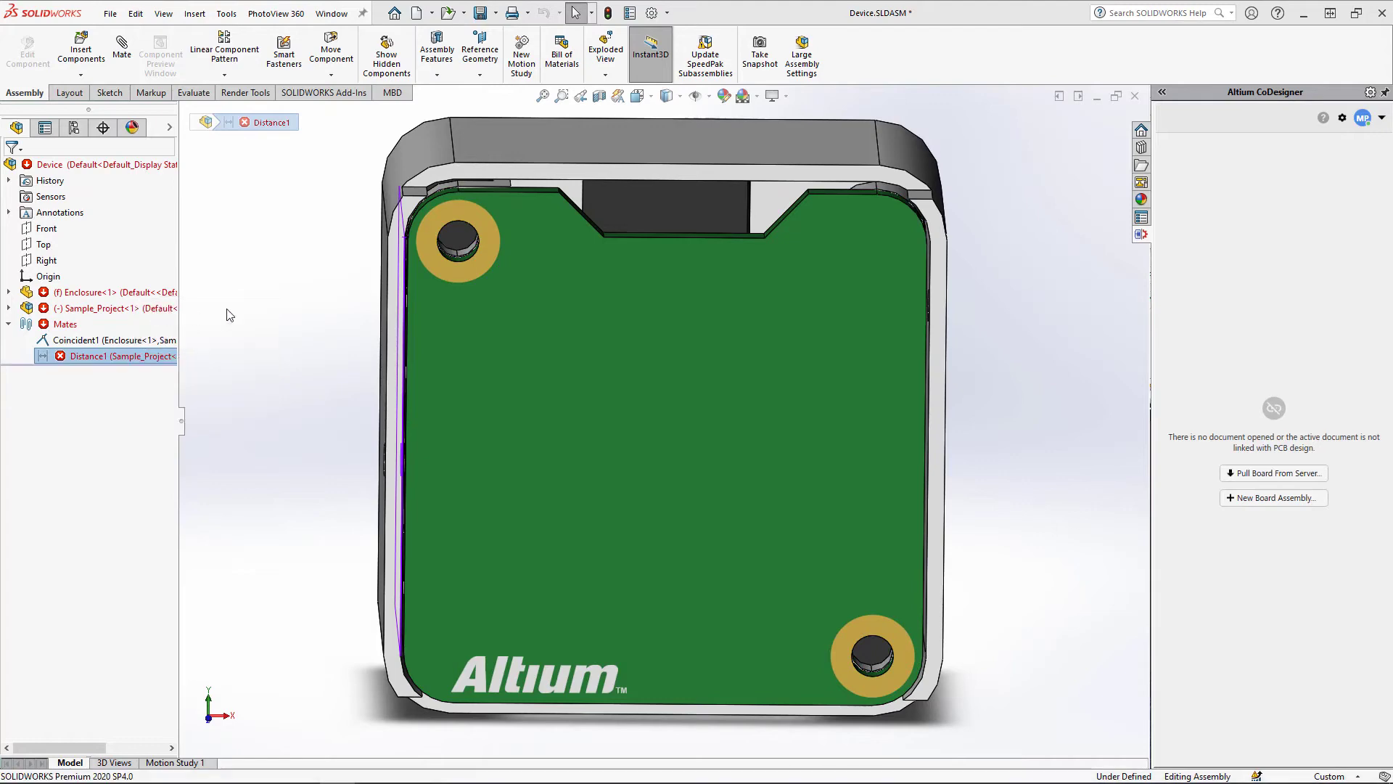
scroll(409, 299, "down", 8)
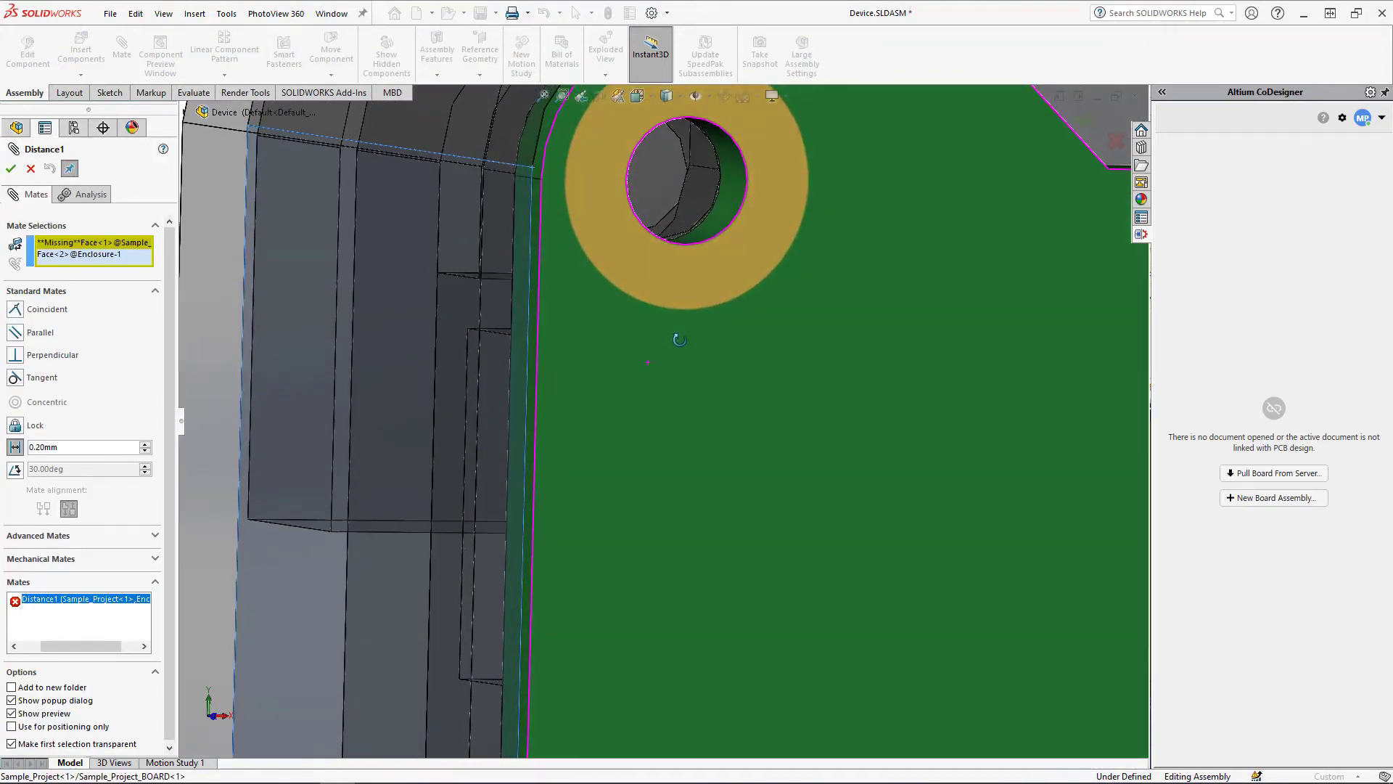
left_click(121, 242)
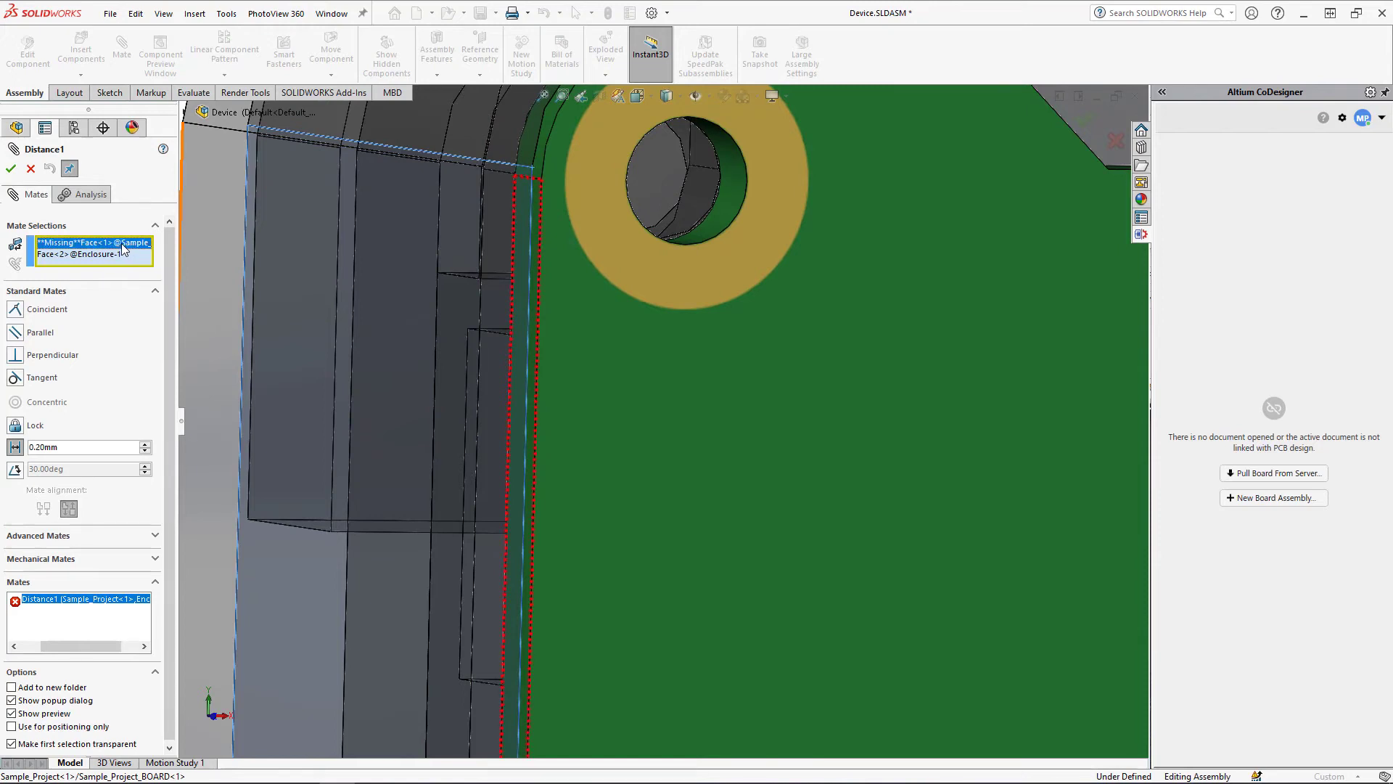
right_click(120, 242)
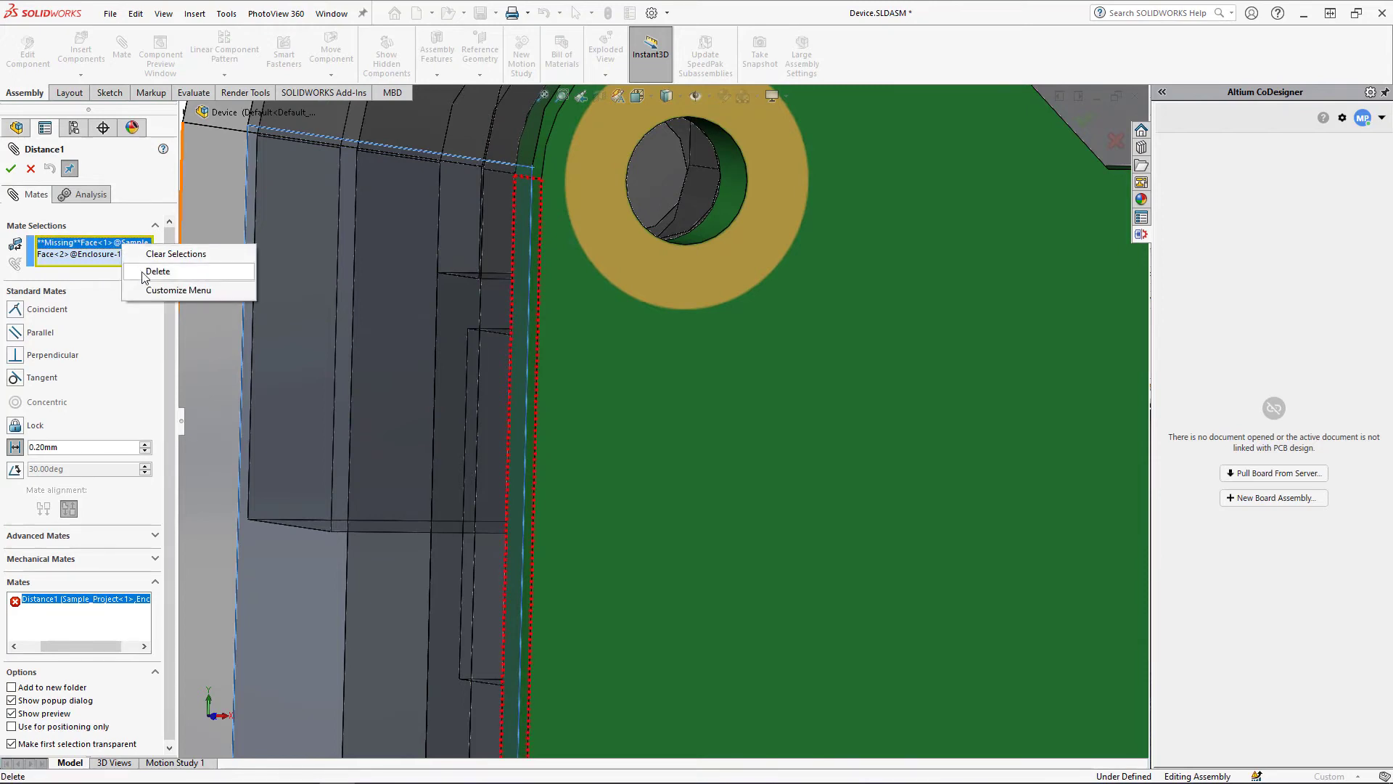
left_click(144, 273)
left_click(533, 247)
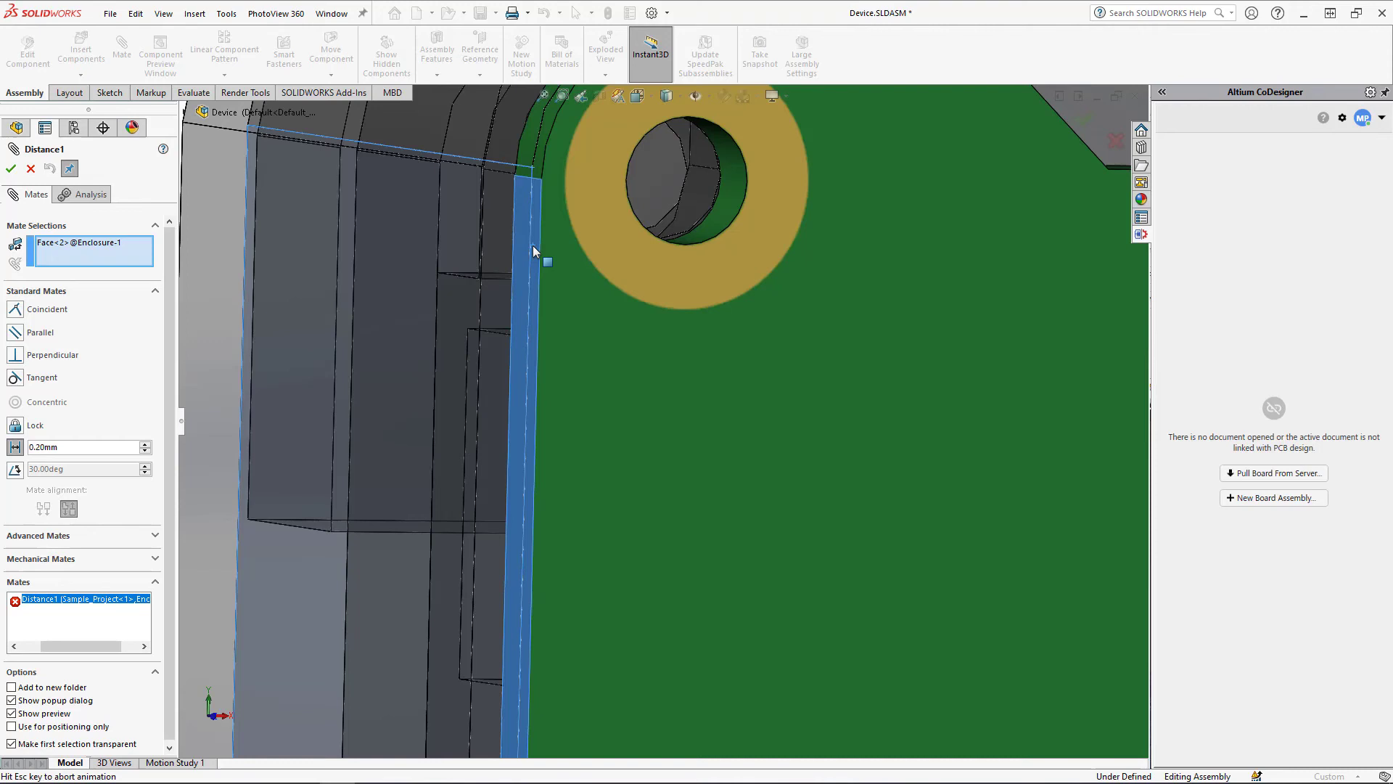
left_click(11, 169)
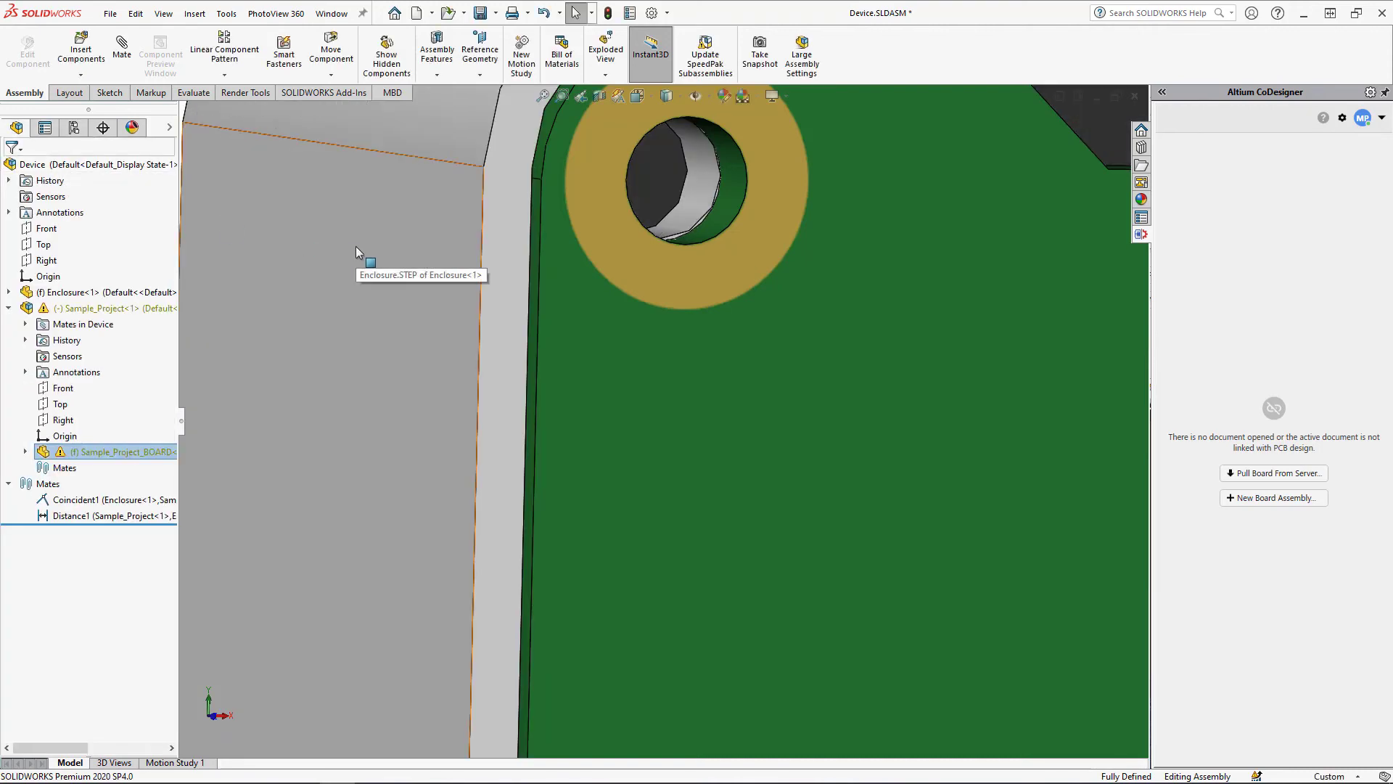
- Examine the Board feature's outline sketch from the front view, then exit the sketch without editing it
key("space")
key("ctrl+1")
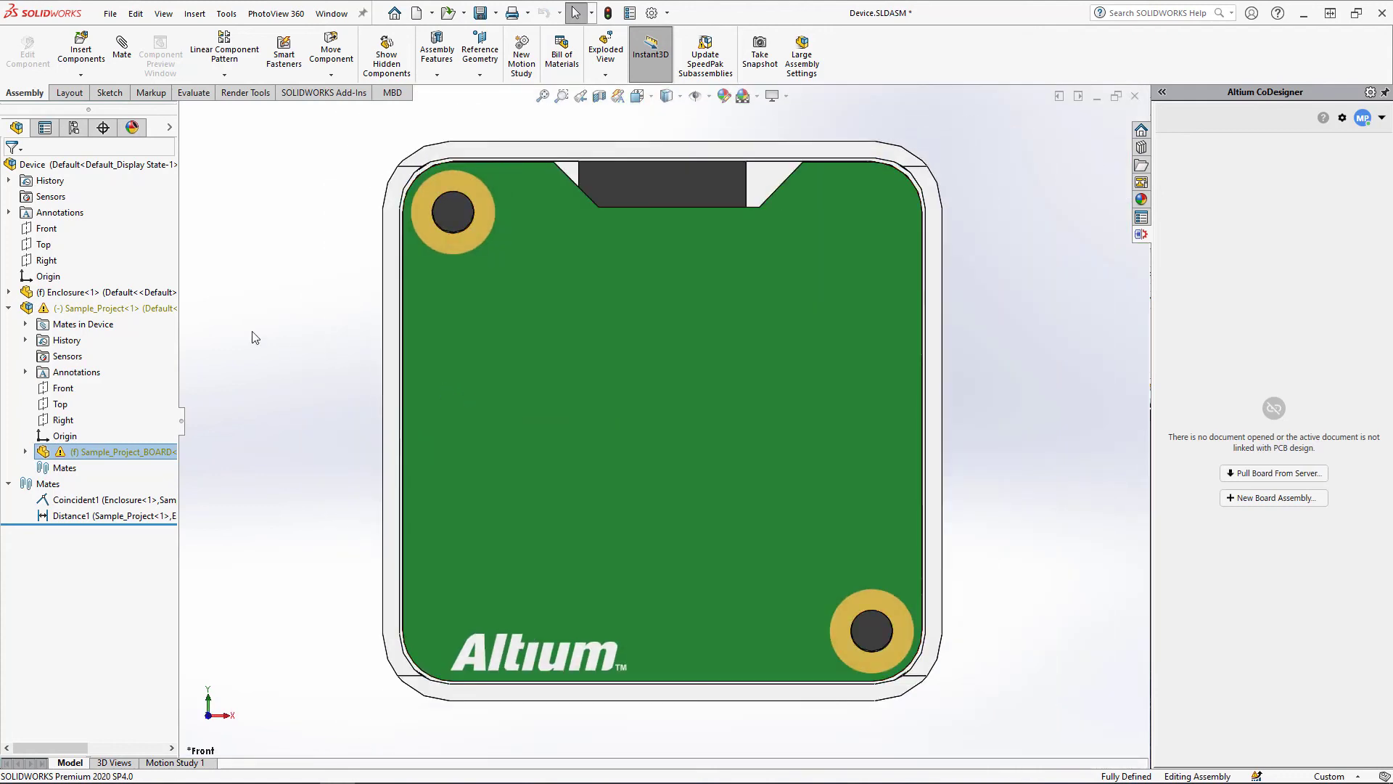
left_click(26, 451)
left_click(80, 611)
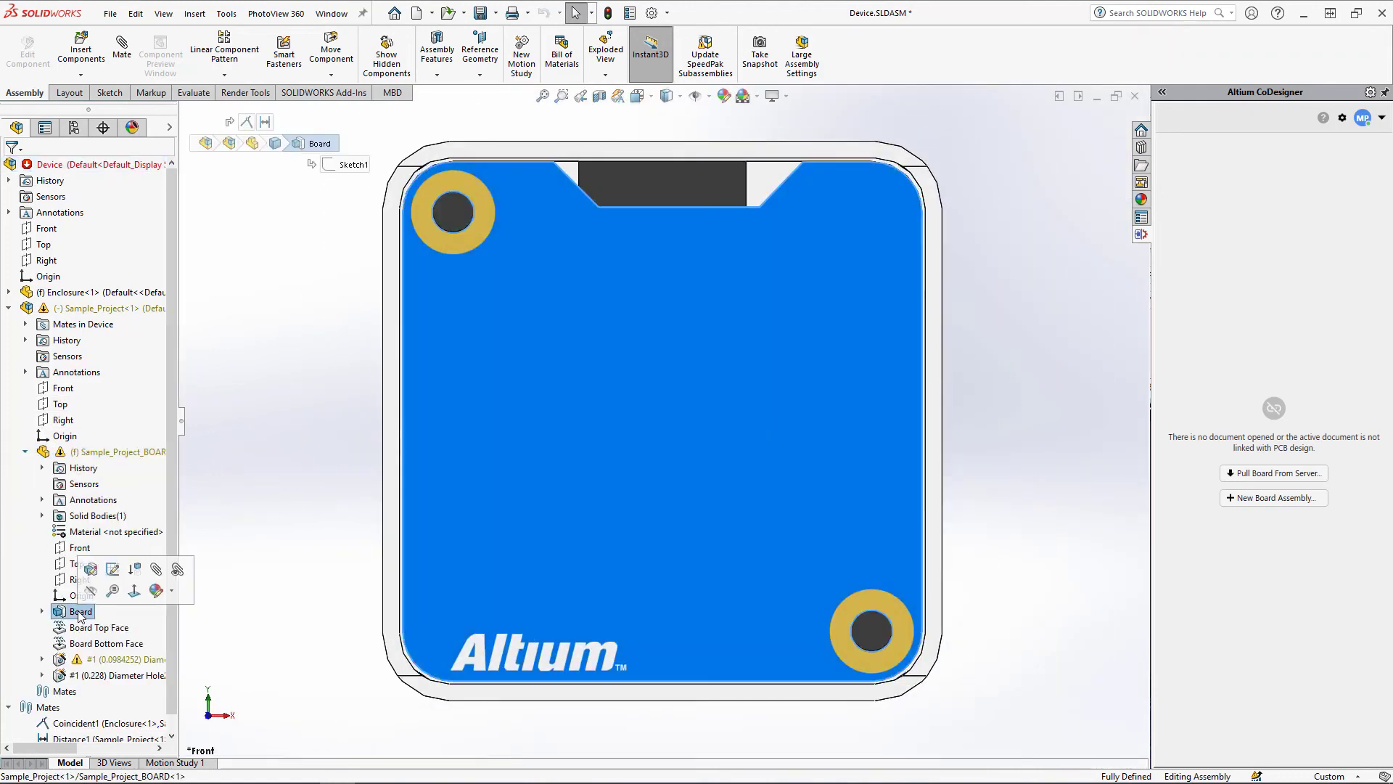
left_click(113, 574)
scroll(668, 444, "up", 5)
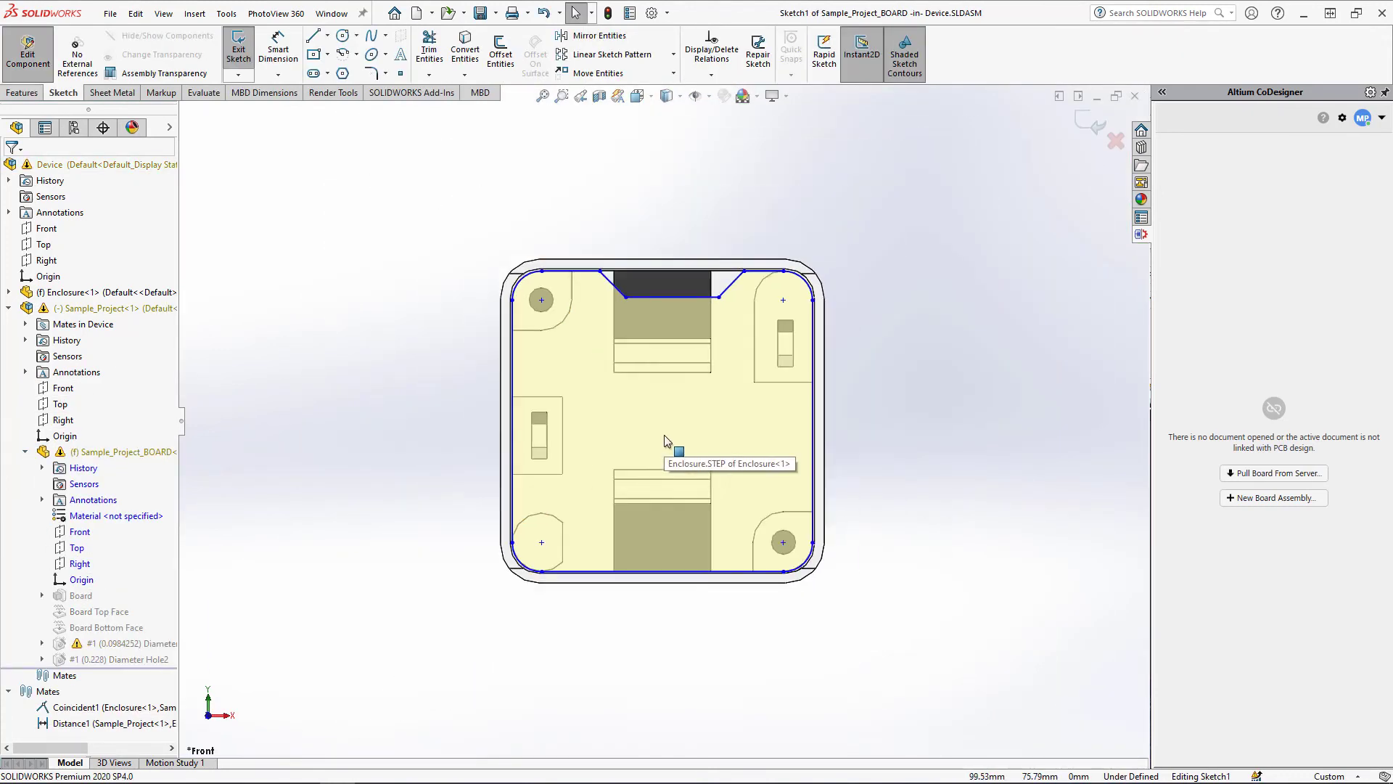
mouse_move(645, 431)
middle_mouse_down("ctrl")
mouse_move(473, 423)
mouse_move(448, 439)
middle_mouse_up("ctrl")
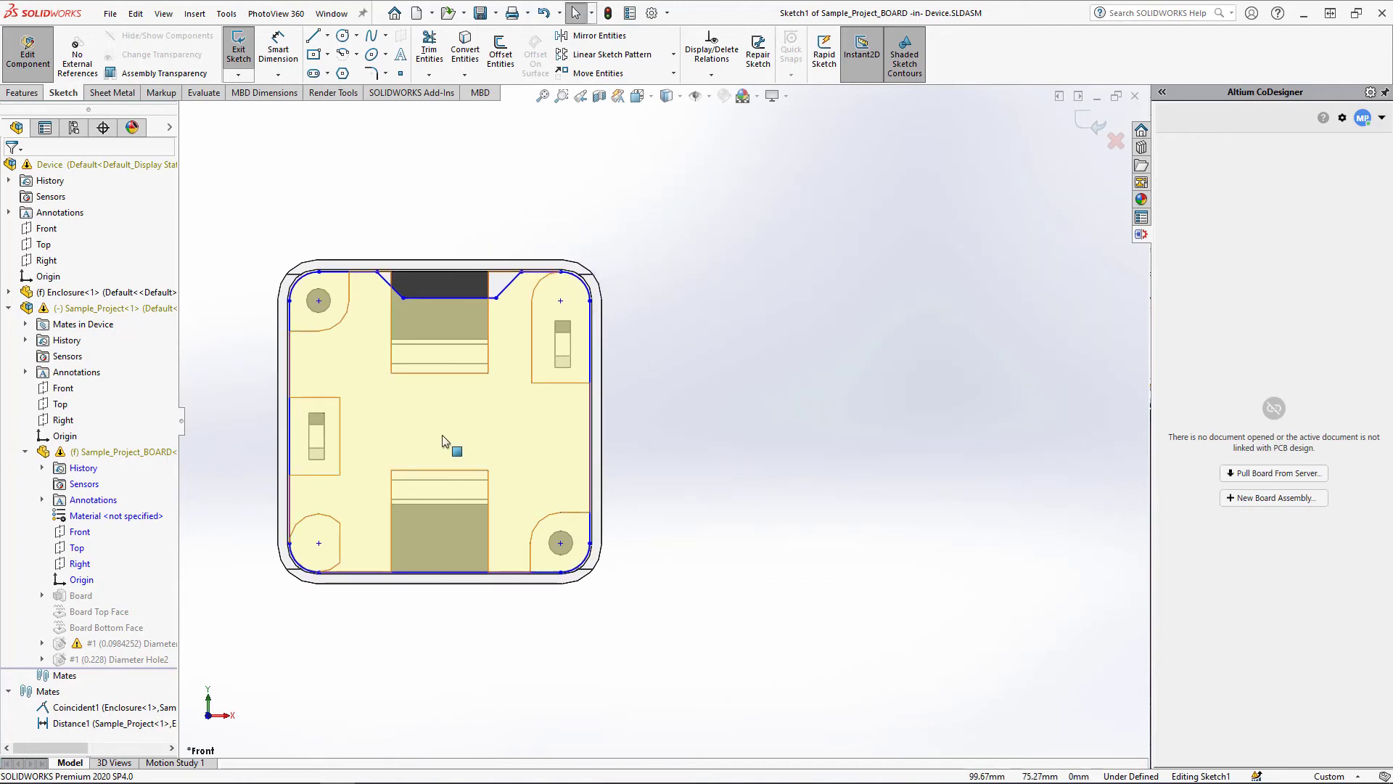
left_click(240, 59)
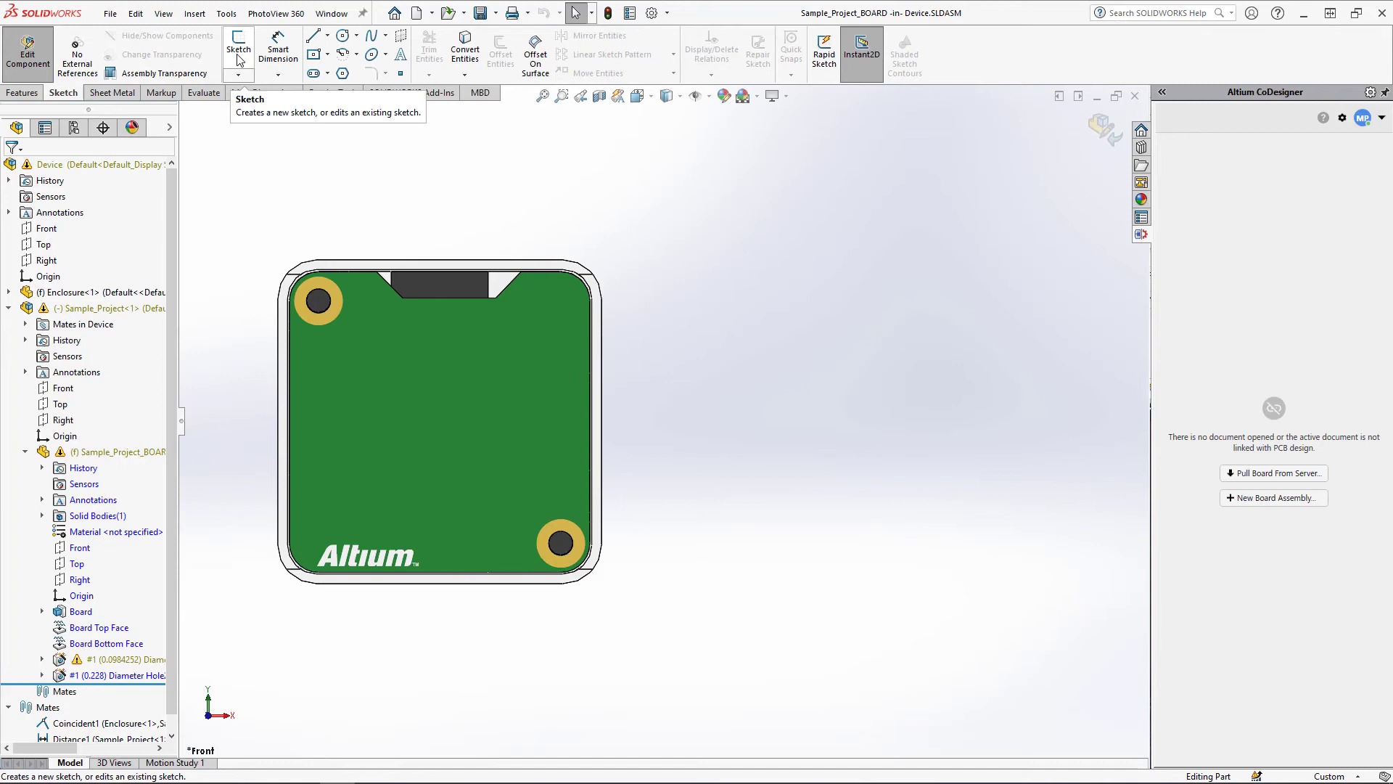
- Open the position sketch of the flagged #1 (0.0984252) diameter hole and delete its two dangling 3.00 dimensions
left_click(132, 659)
left_click(138, 645)
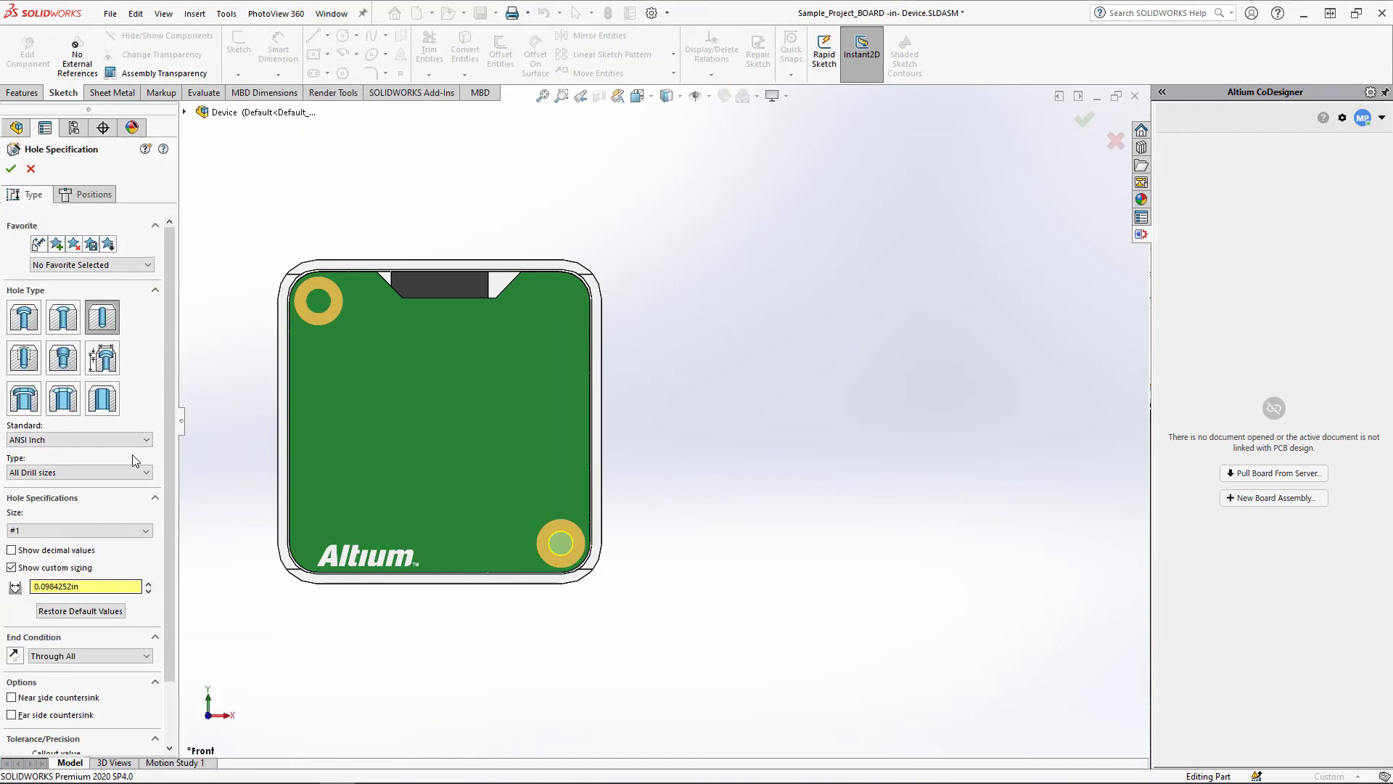
left_click(94, 195)
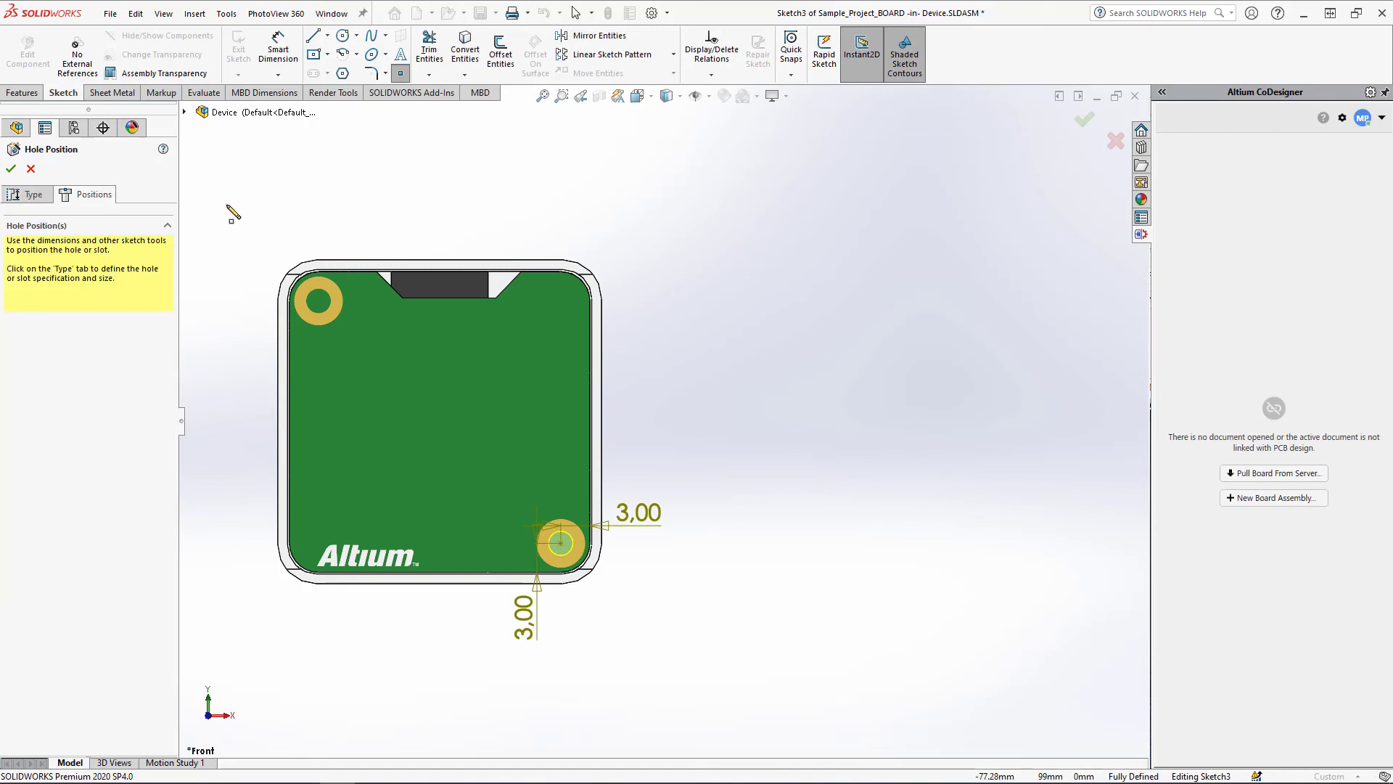
left_click(640, 520)
key("Delete")
left_click(524, 617)
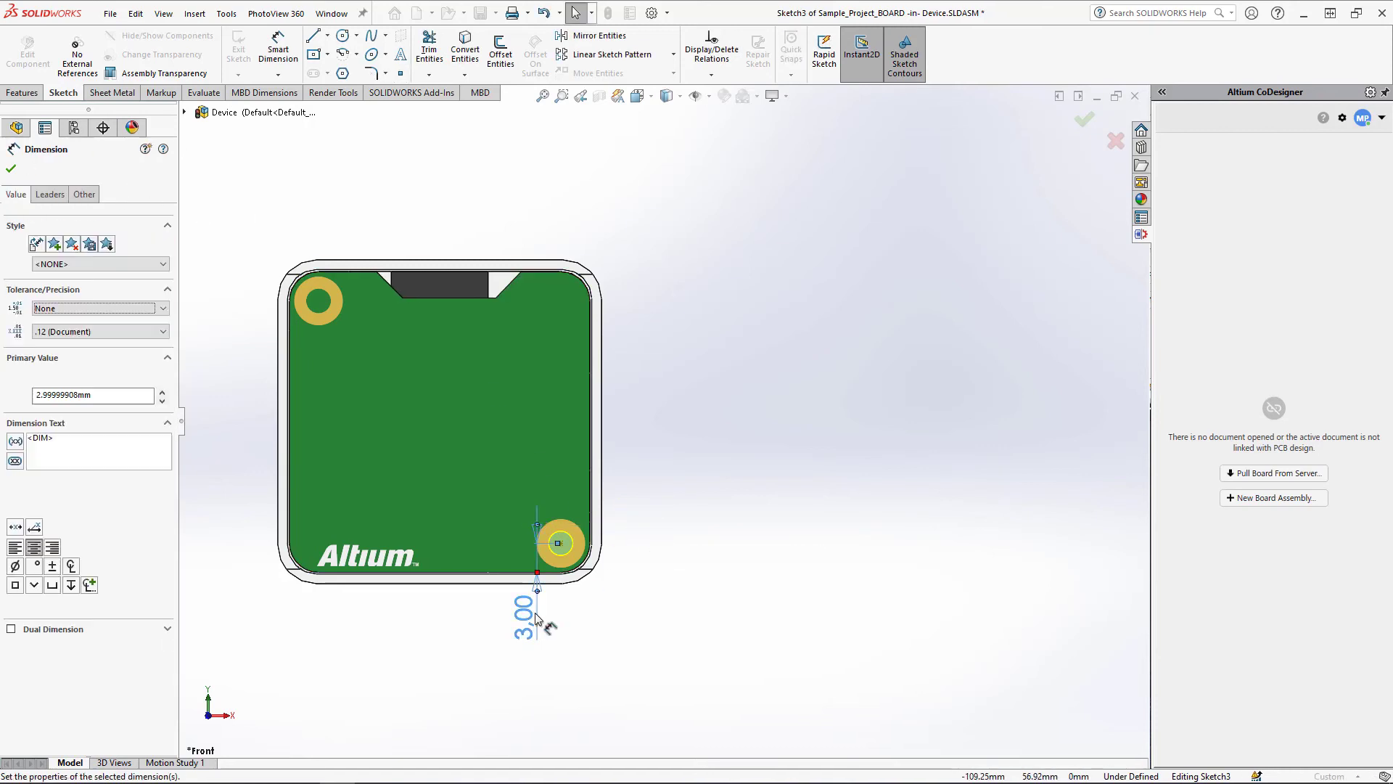
key("Delete")
- Dimension the hole's centre point to the board's right edge and to its bottom edge
key("d")
left_click(561, 542)
left_click(591, 535)
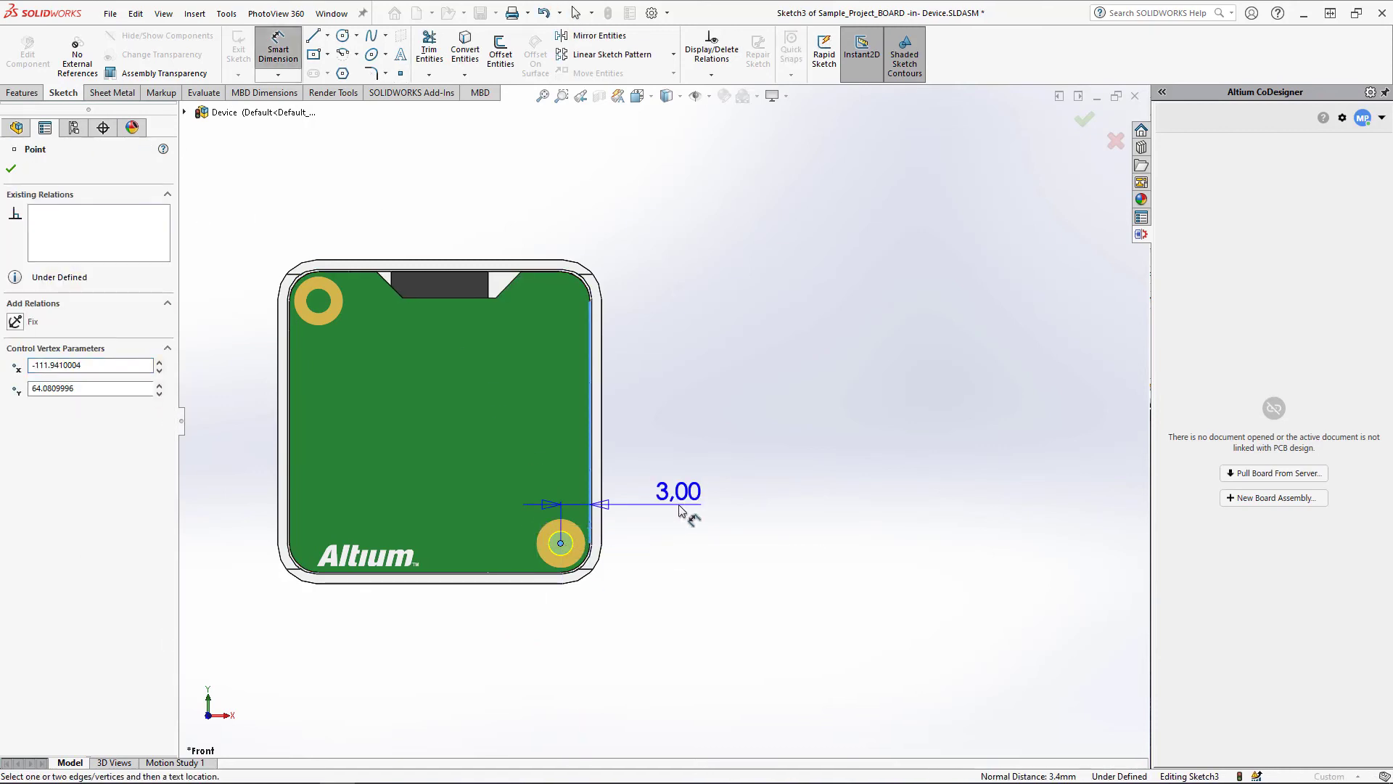
left_click(686, 512)
left_click(560, 542)
left_click(549, 578)
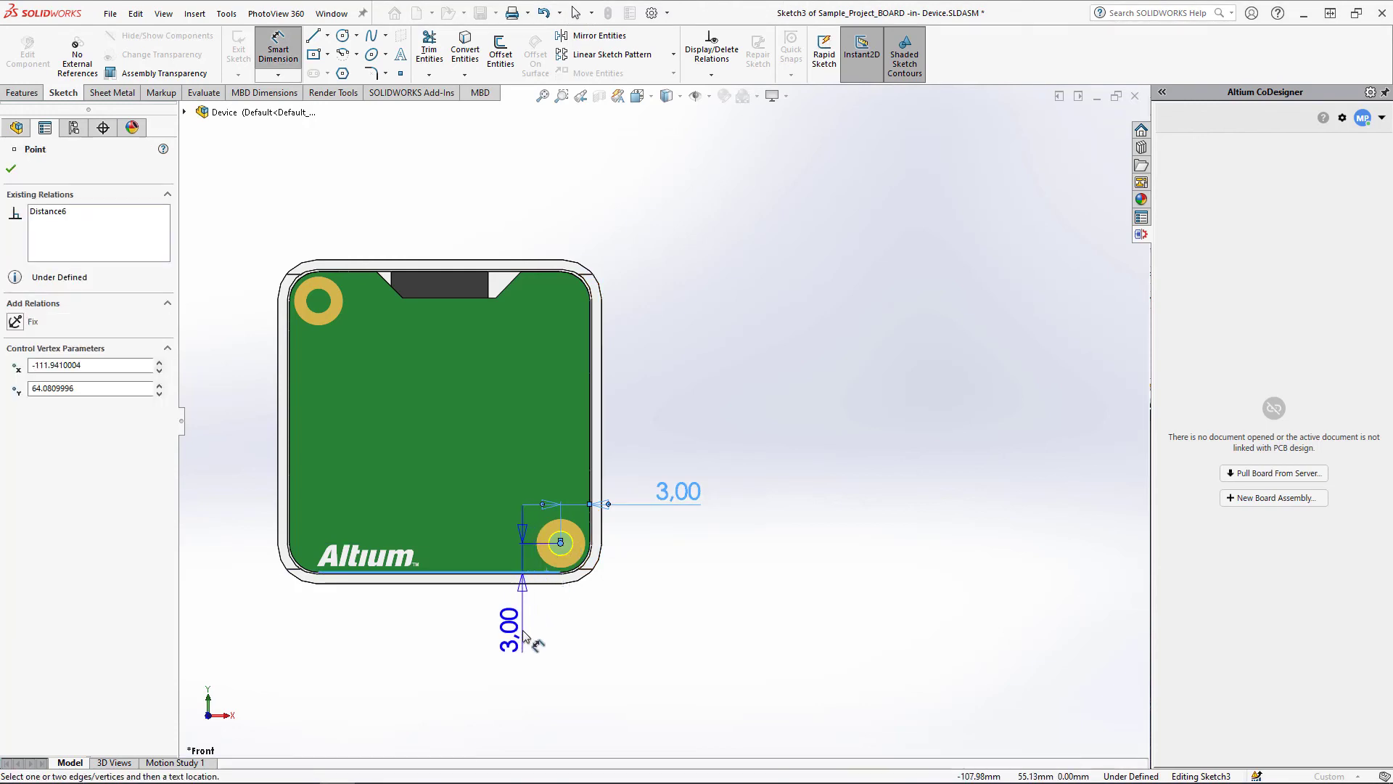
left_click(532, 644)
key("Return")
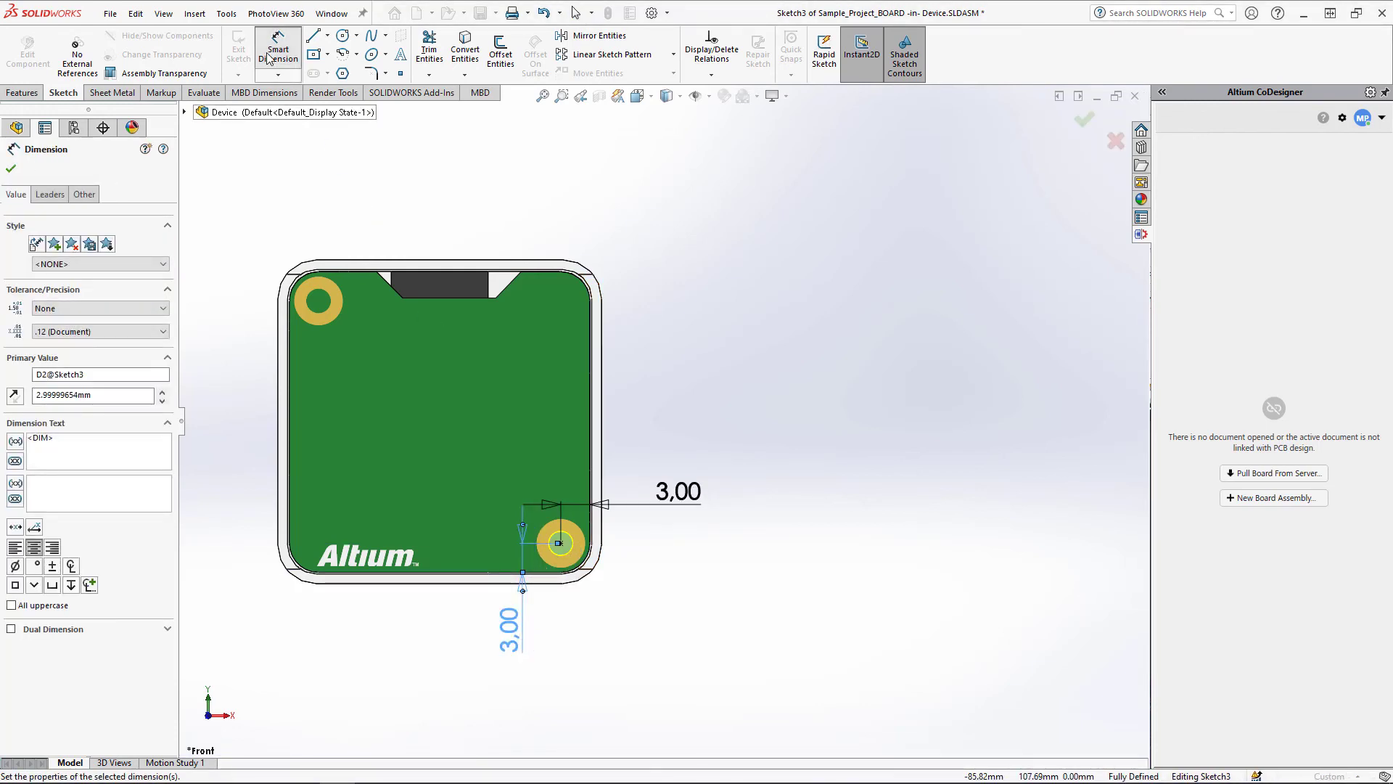
- Exit the hole sketch and the in-context board edit, then collapse the Sample_Project and Mates branches of the Device assembly
left_click(238, 49)
left_click(26, 72)
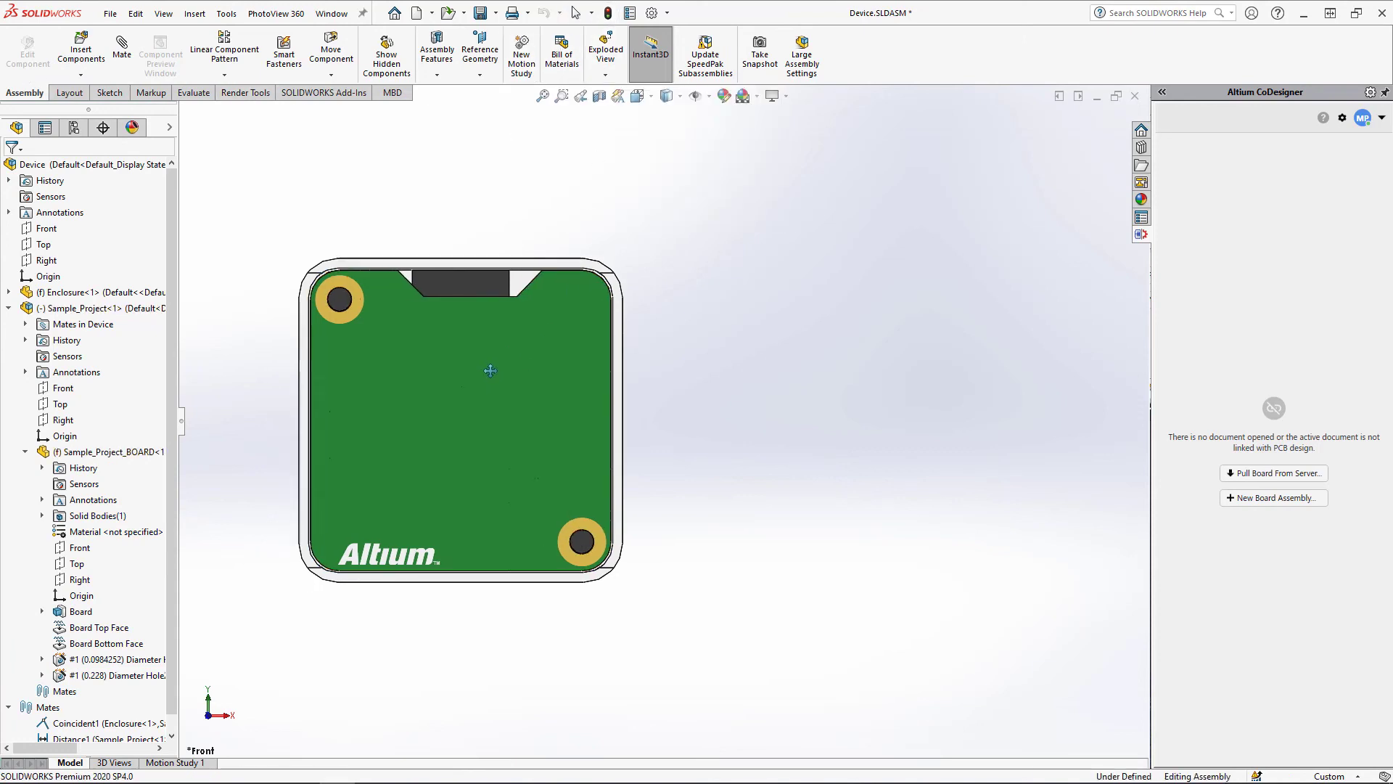
middle_click_drag(485, 370, 675, 374, "ctrl")
left_click(25, 451)
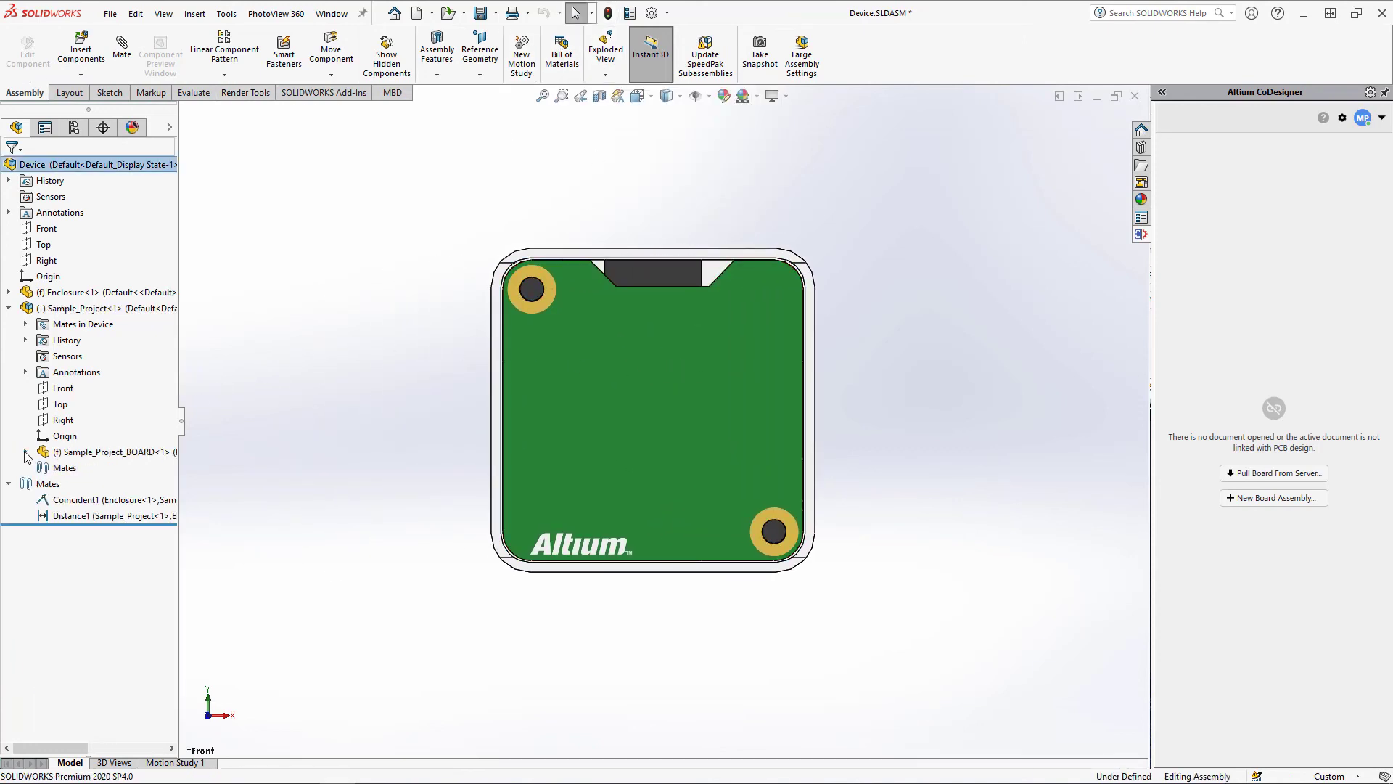
left_click(9, 307)
left_click(9, 325)
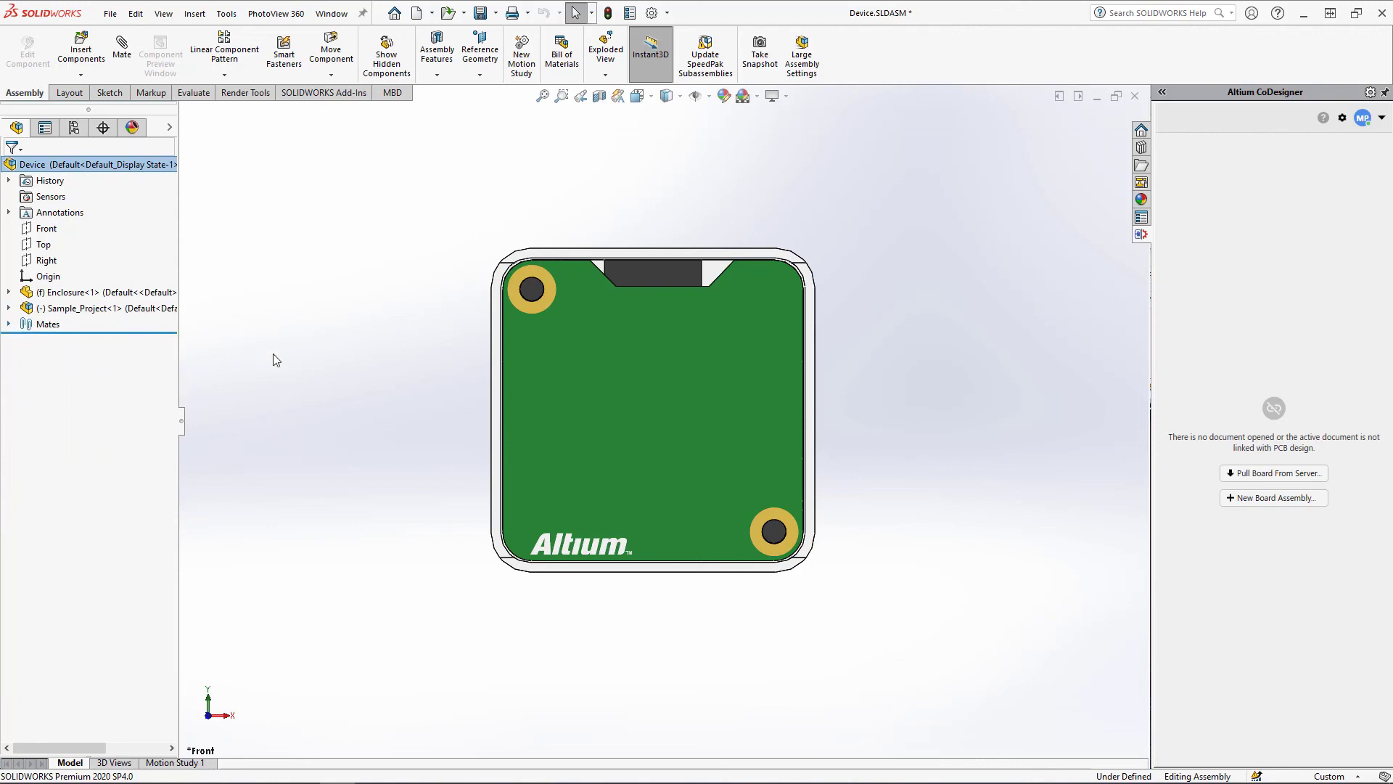